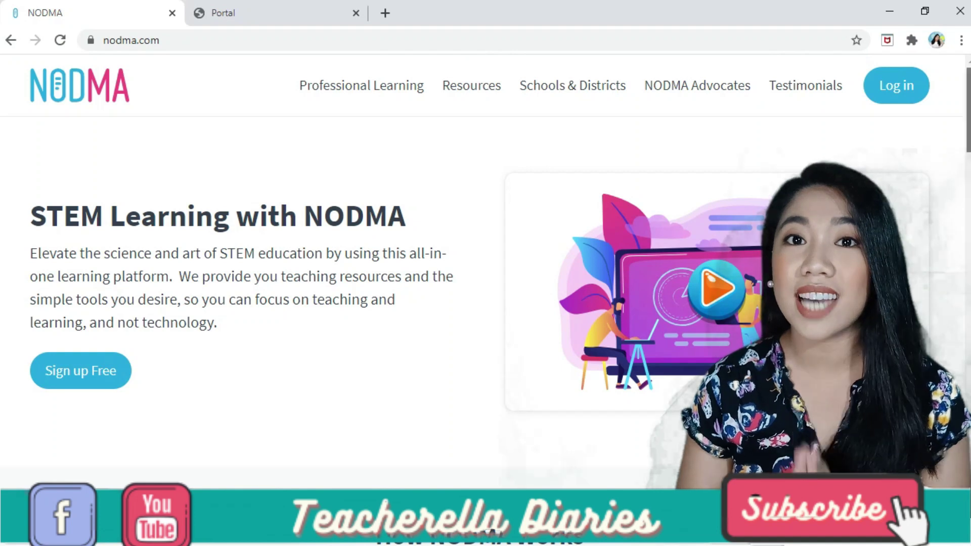
- Sign up for a free NODMA account as a Teacher without an access code
{"action": "mouse_move", "coordinate": [969, 112]}
{"action": "left_mouse_down"}
{"action": "mouse_move", "coordinate": [969, 185]}
{"action": "mouse_move", "coordinate": [969, 112]}
{"action": "left_mouse_up"}
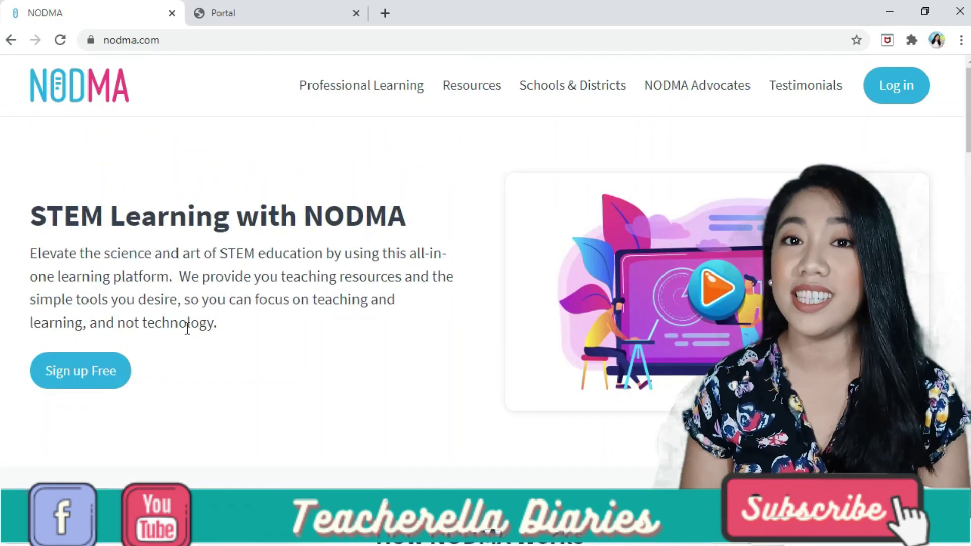
{"action": "left_click", "coordinate": [87, 377]}
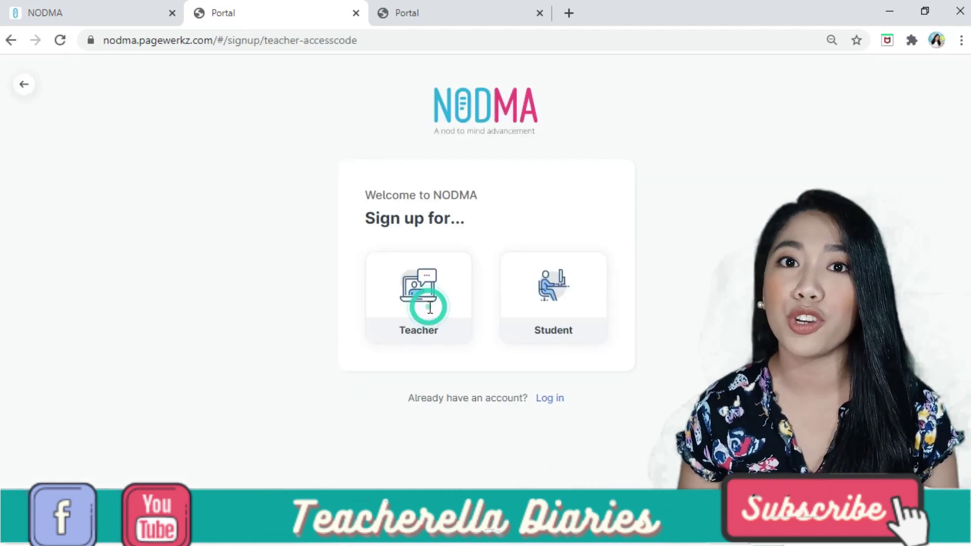
{"action": "left_click", "coordinate": [538, 423]}
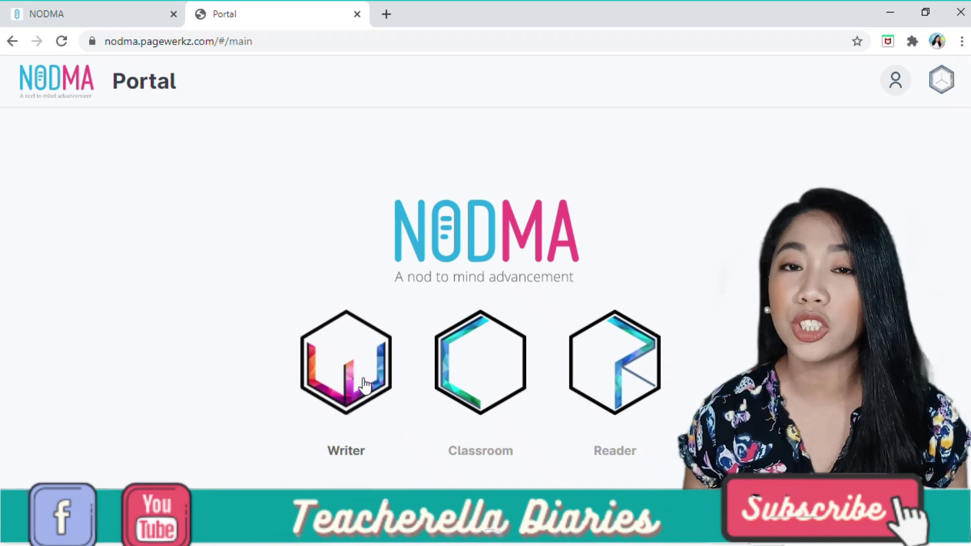
{"action": "left_click", "coordinate": [503, 382]}
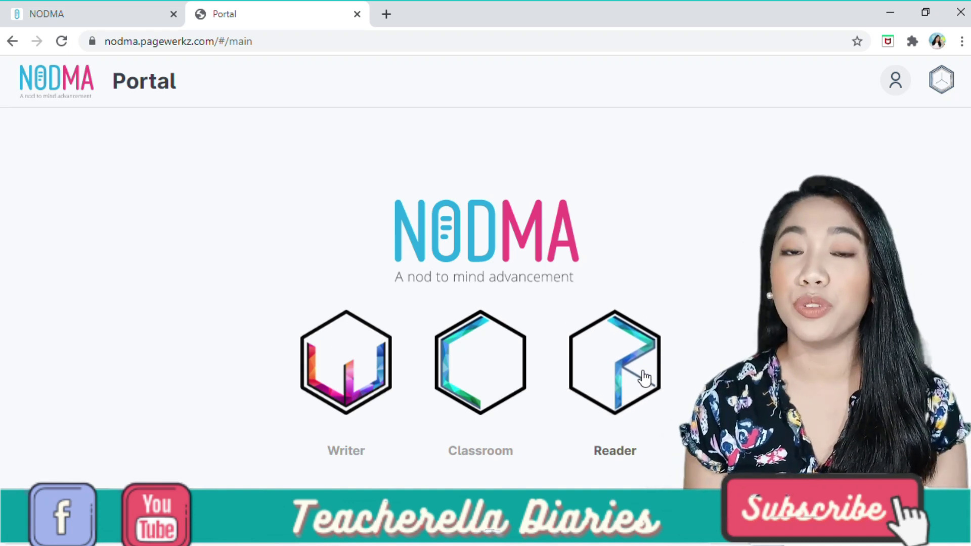
- Open Writer and browse down the Pre-Crafted eLessons library to Photosynthesis
{"action": "left_click", "coordinate": [347, 391]}
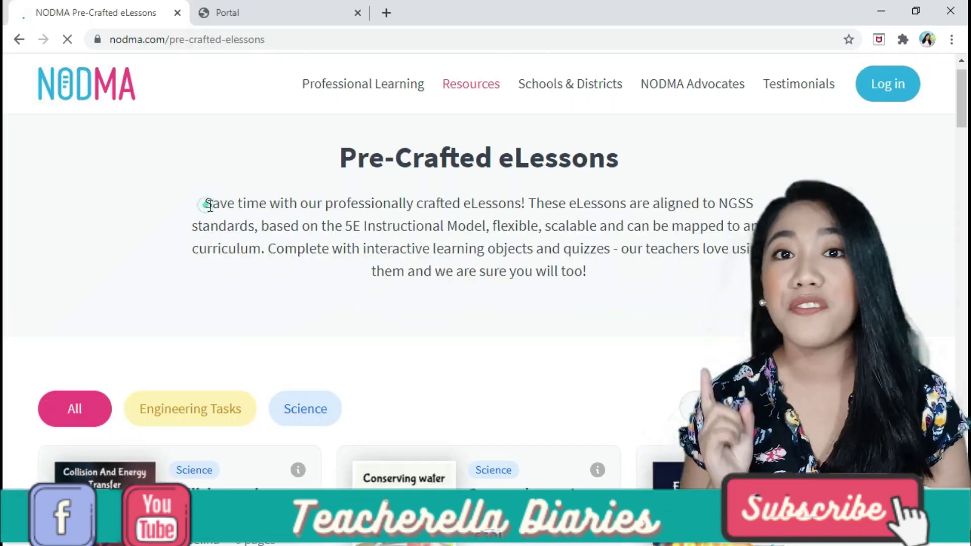
{"action": "left_click_drag", "start_coordinate": [206, 203], "coordinate": [510, 204]}
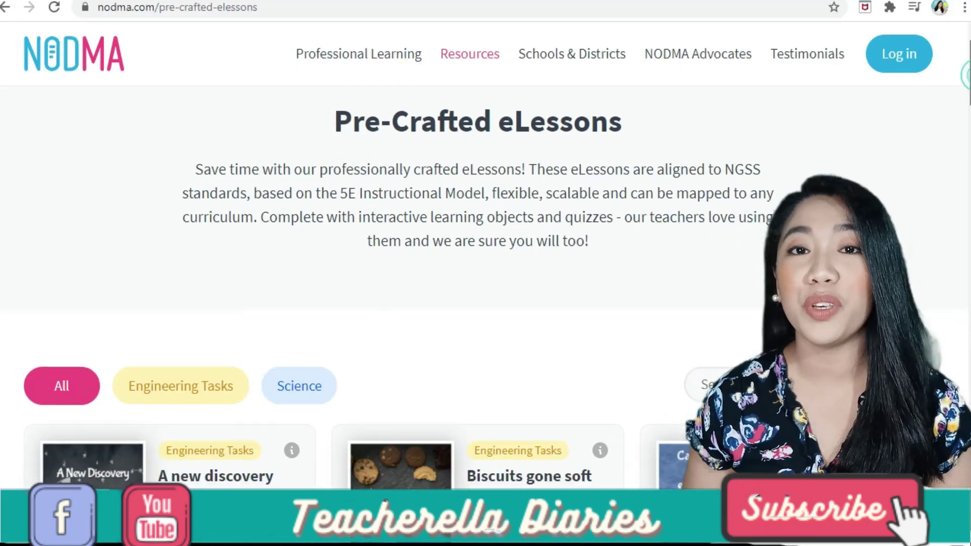
{"action": "scroll", "coordinate": [486, 303], "scroll_direction": "down", "scroll_amount": 5}
{"action": "scroll", "coordinate": [486, 304], "scroll_direction": "down", "scroll_amount": 20}
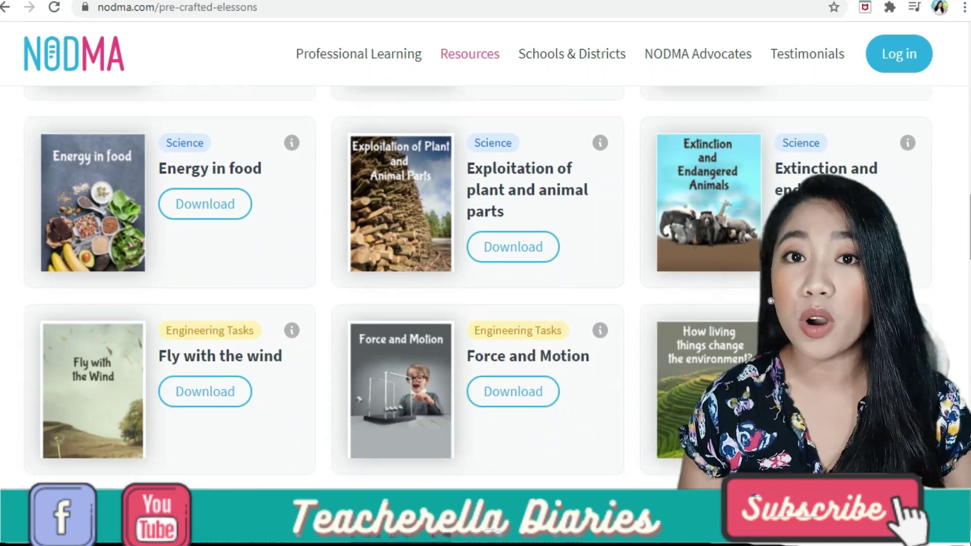
{"action": "scroll", "coordinate": [485, 304], "scroll_direction": "down", "scroll_amount": 15}
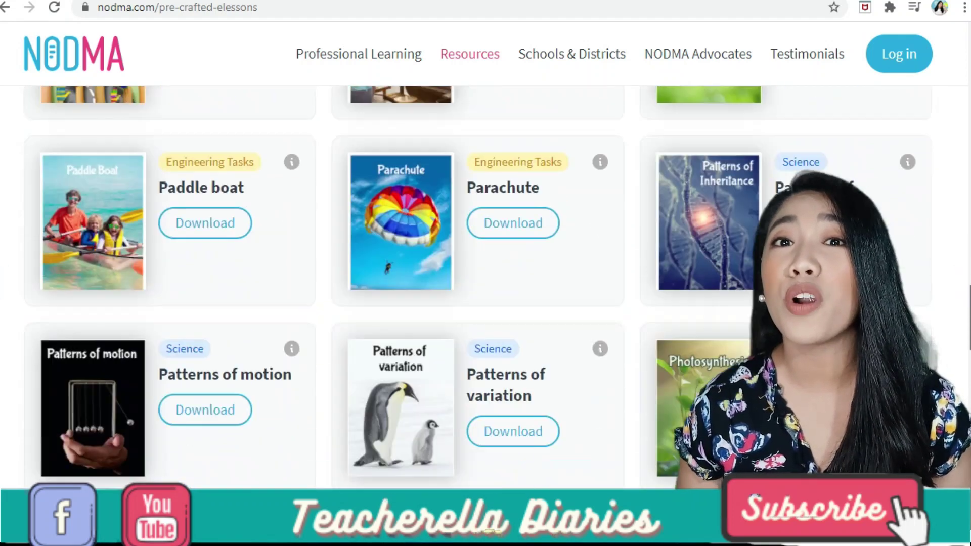
{"action": "scroll", "coordinate": [486, 304], "scroll_direction": "down", "scroll_amount": 10}
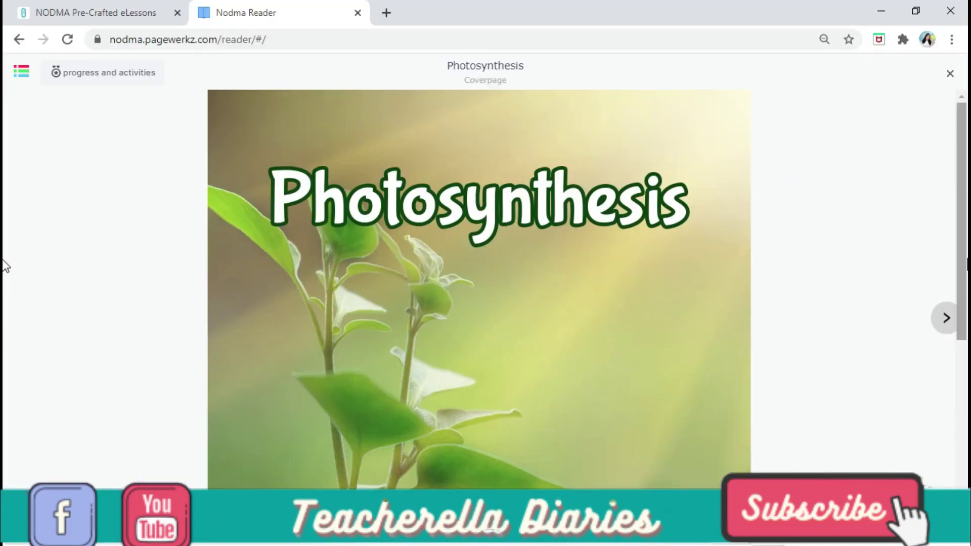
{"action": "scroll", "coordinate": [5, 268], "scroll_direction": "down", "scroll_amount": 5}
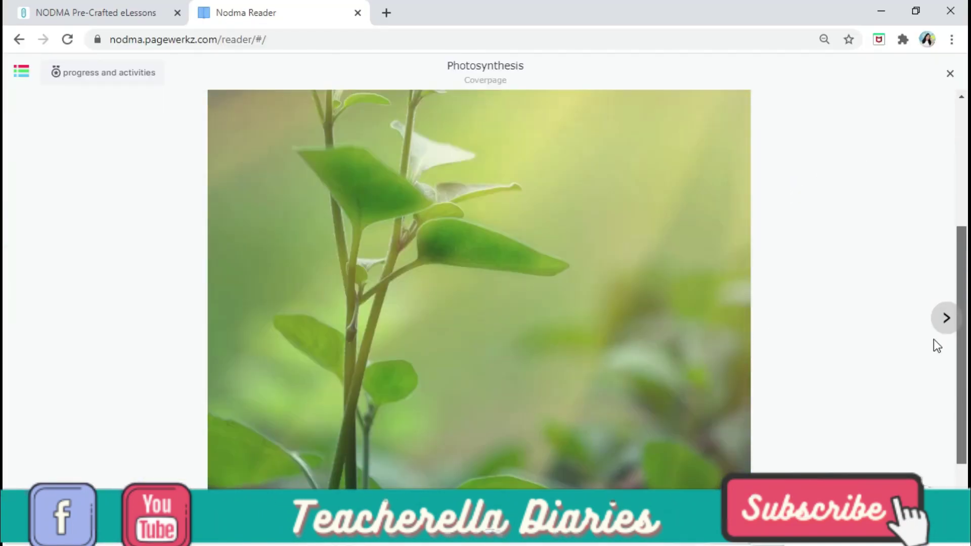
- Page through the Teacher's Guide to The power of light page
{"action": "scroll", "coordinate": [935, 238], "scroll_direction": "up", "scroll_amount": 5}
{"action": "left_click", "coordinate": [946, 316]}
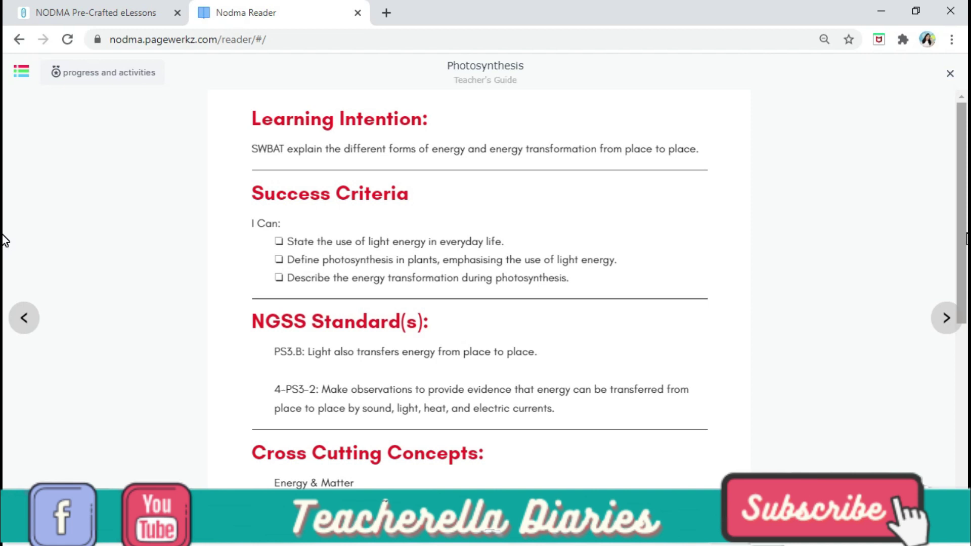
{"action": "scroll", "coordinate": [2, 253], "scroll_direction": "down", "scroll_amount": 6}
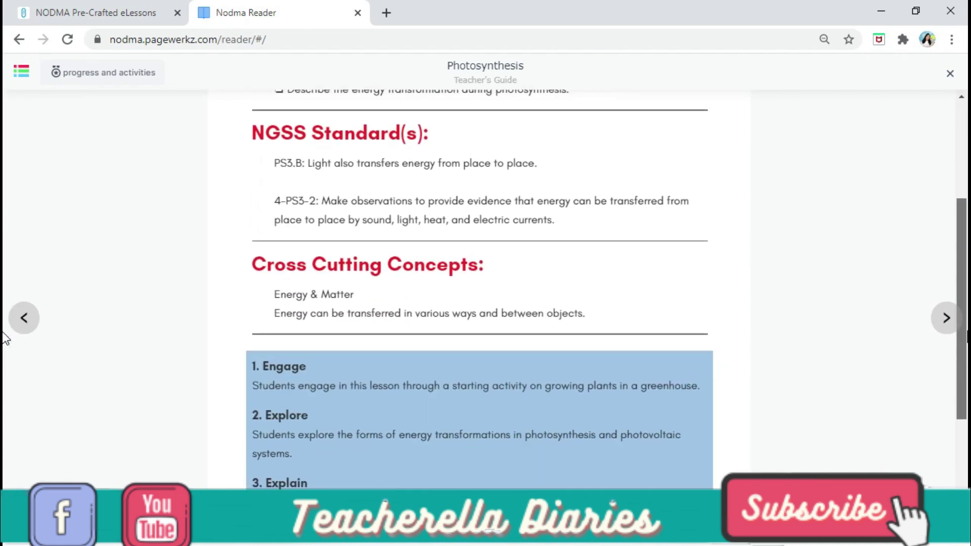
{"action": "scroll", "coordinate": [5, 446], "scroll_direction": "down", "scroll_amount": 1}
{"action": "scroll", "coordinate": [3, 235], "scroll_direction": "up", "scroll_amount": 7}
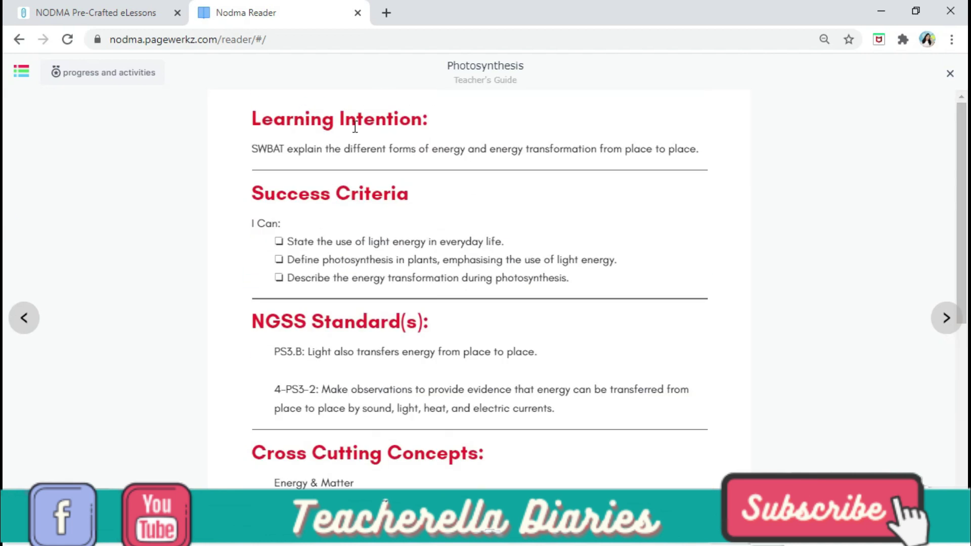
{"action": "left_click", "coordinate": [946, 331]}
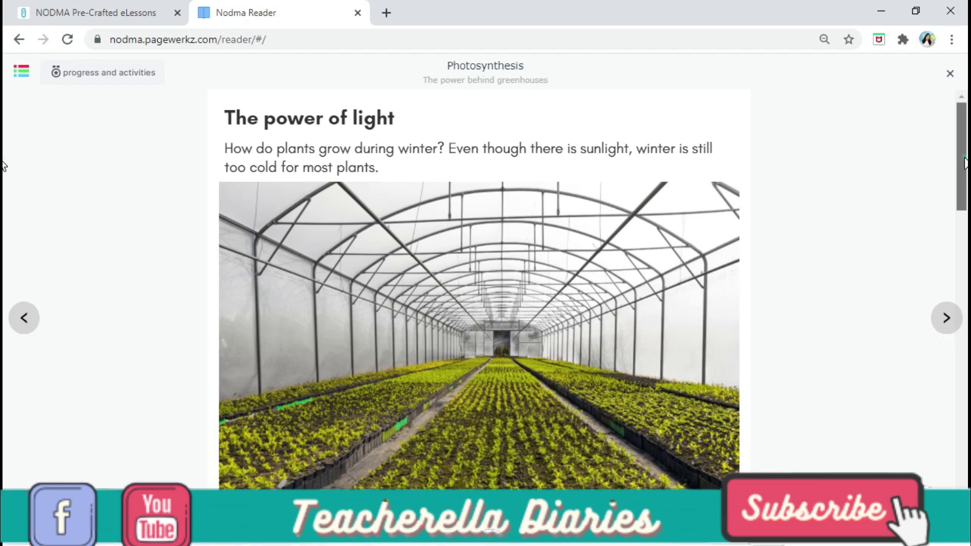
- Try an answer to the greenhouse structure question, then play the plants-using-light animation
{"action": "scroll", "coordinate": [3, 166], "scroll_direction": "down", "scroll_amount": 8}
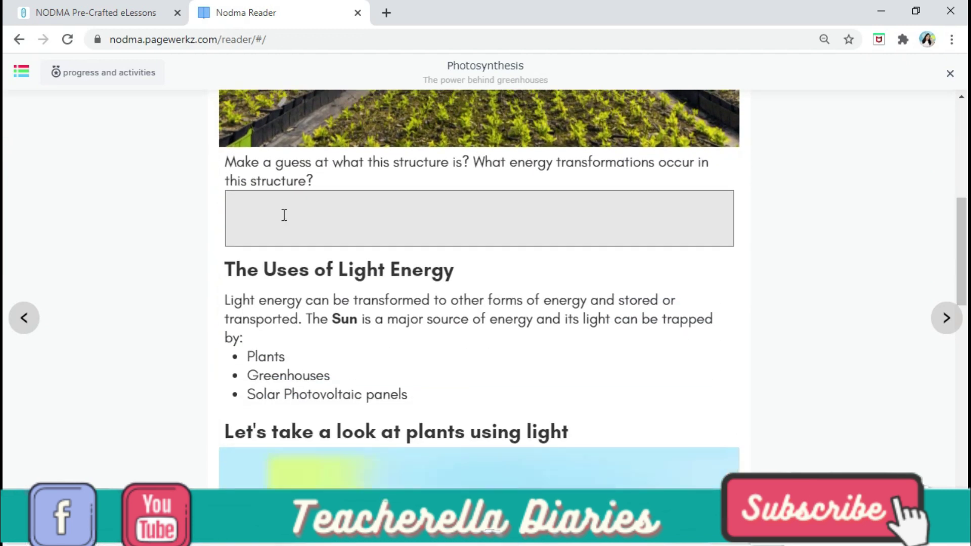
{"action": "left_click", "coordinate": [242, 216]}
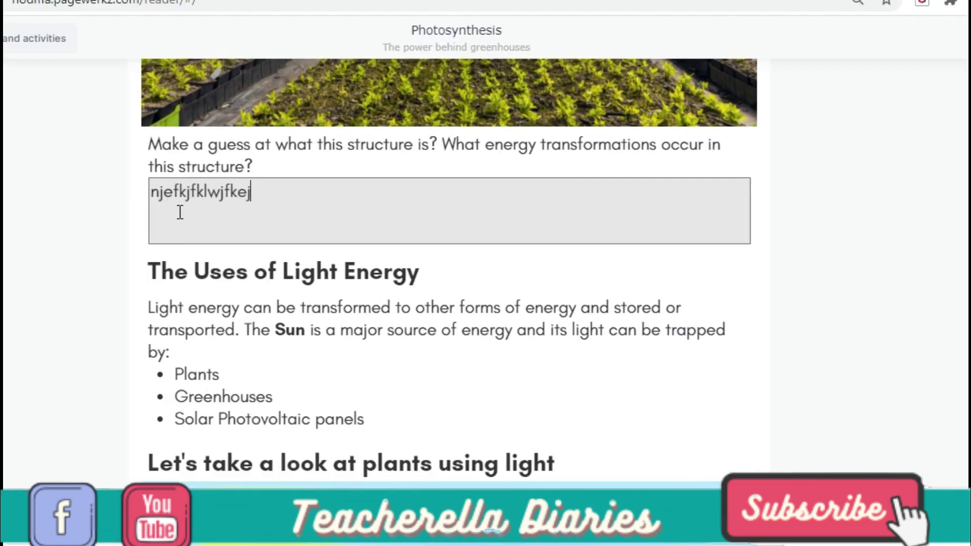
{"action": "double_click", "coordinate": [180, 212]}
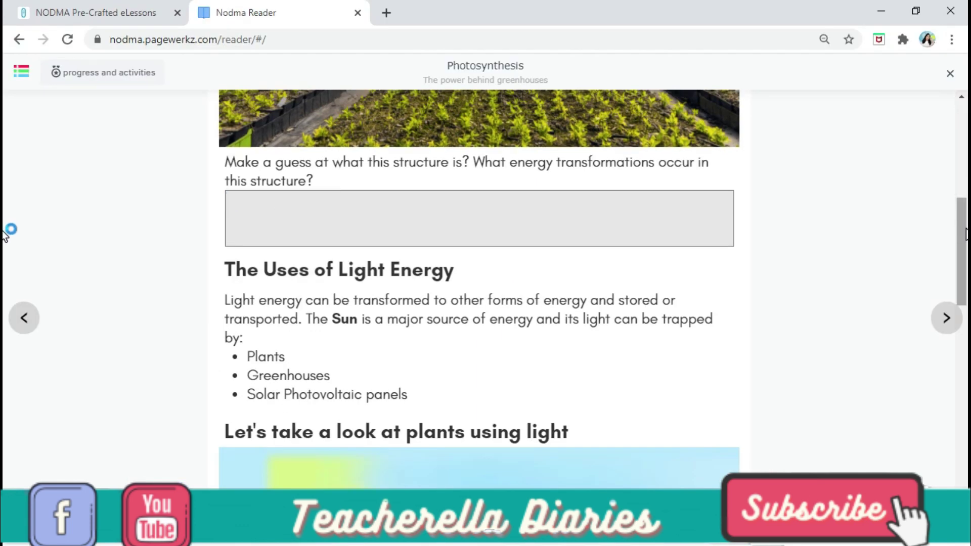
{"action": "scroll", "coordinate": [4, 263], "scroll_direction": "down", "scroll_amount": 6}
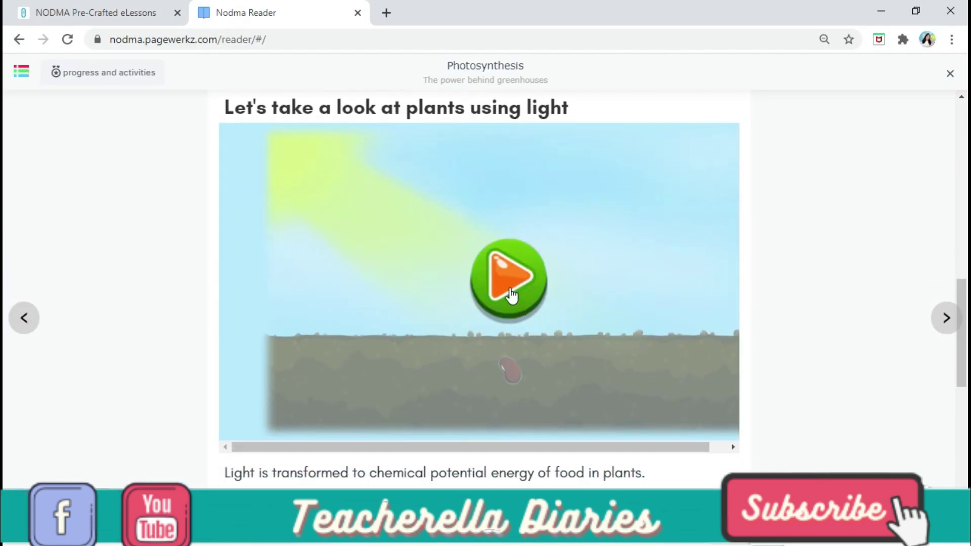
{"action": "left_click", "coordinate": [516, 286]}
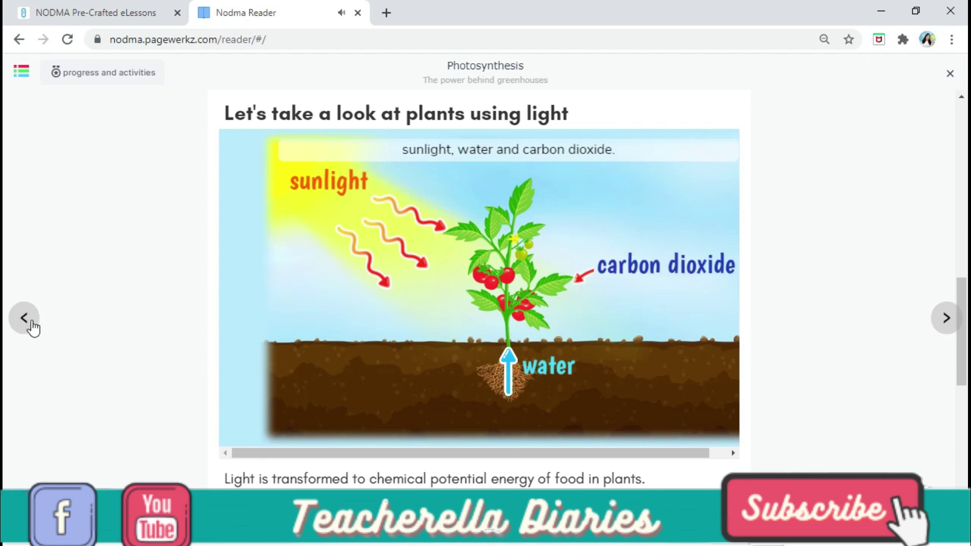
- On the Light energy transformed page, answer the forms of energy question with 'solar ?'
{"action": "left_click", "coordinate": [945, 319]}
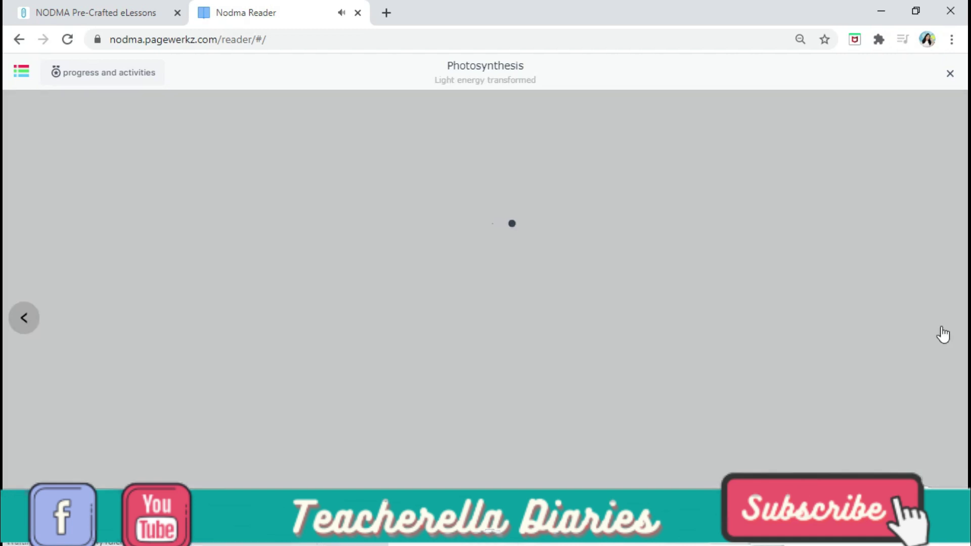
{"action": "scroll", "coordinate": [378, 404], "scroll_direction": "down", "scroll_amount": 2}
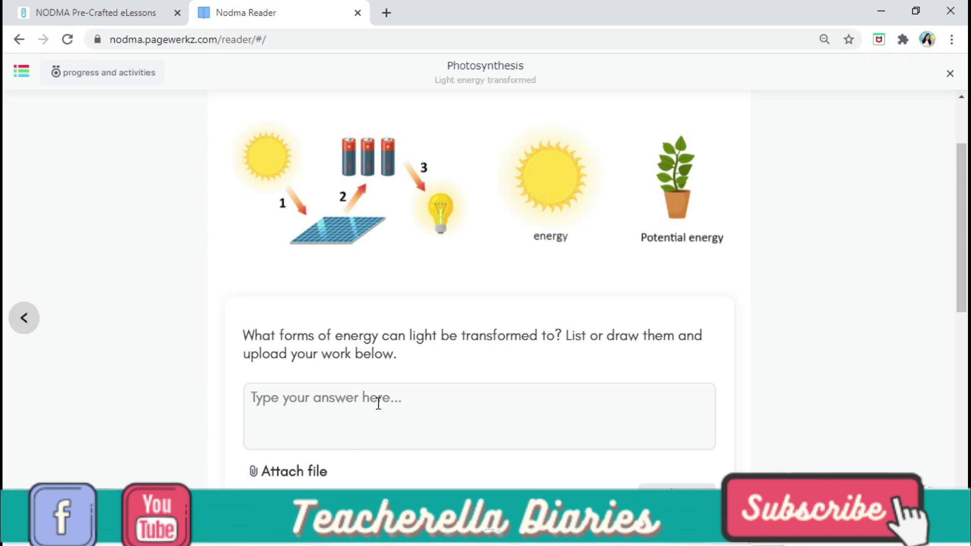
{"action": "left_click", "coordinate": [378, 403]}
{"action": "type", "text": "solar ?"}
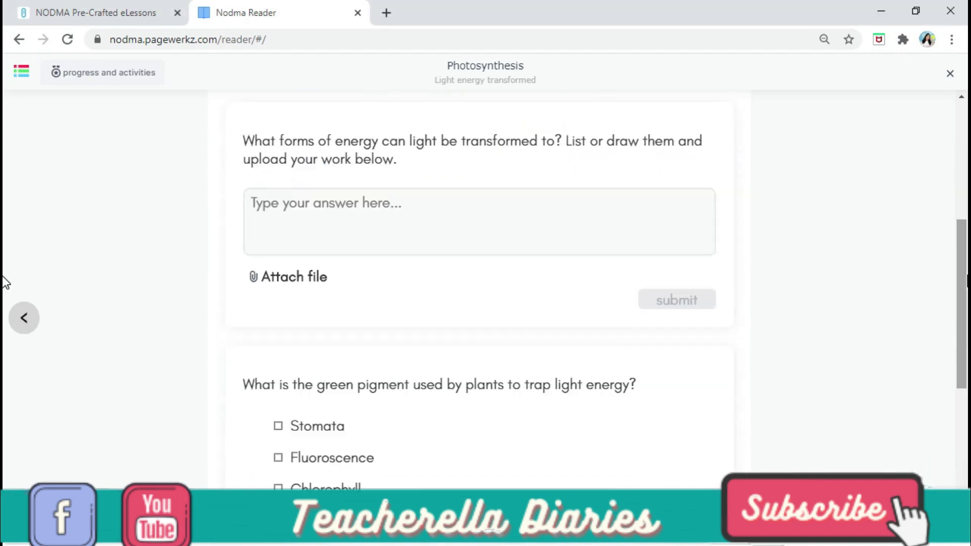
- Submit Stomata and Chlorophyll for one quiz question, then Solar PV panels for the next
{"action": "scroll", "coordinate": [5, 364], "scroll_direction": "down", "scroll_amount": 3}
{"action": "left_click", "coordinate": [278, 249]}
{"action": "left_click", "coordinate": [323, 318]}
{"action": "left_click", "coordinate": [676, 346]}
{"action": "scroll", "coordinate": [4, 394], "scroll_direction": "down", "scroll_amount": 3}
{"action": "left_click", "coordinate": [278, 370]}
{"action": "left_click", "coordinate": [676, 430]}
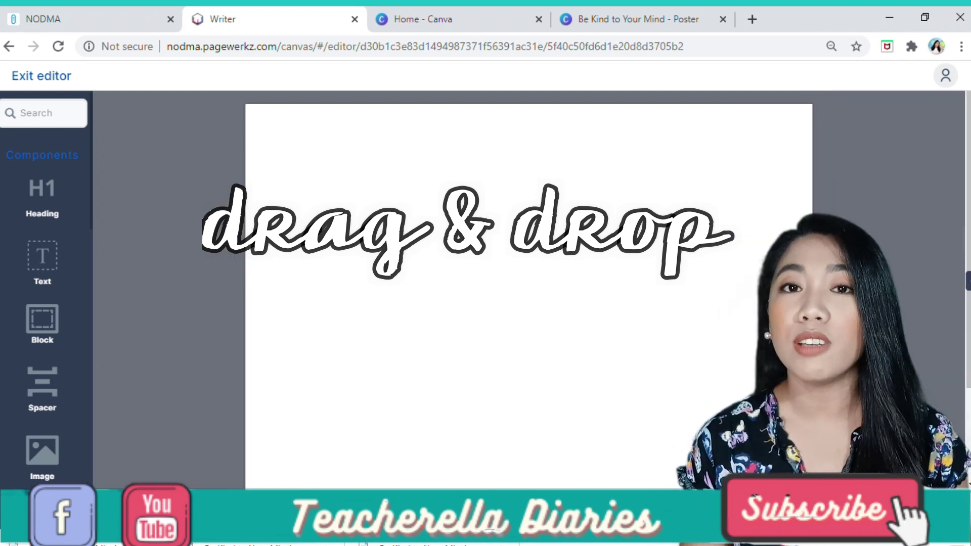
- Set the page background colour to near-white #f8f5f5, then change the background style to Image
{"action": "left_click", "coordinate": [964, 166]}
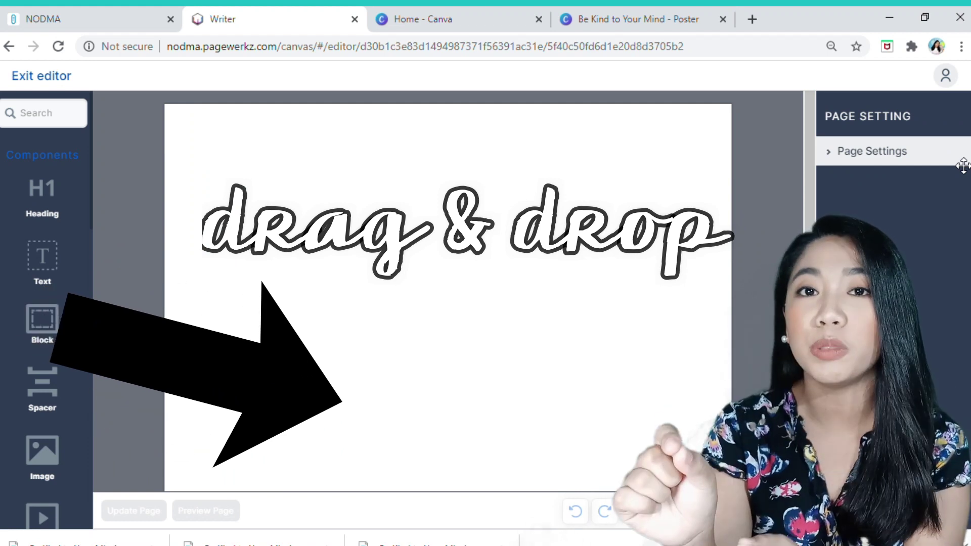
{"action": "left_click", "coordinate": [854, 159]}
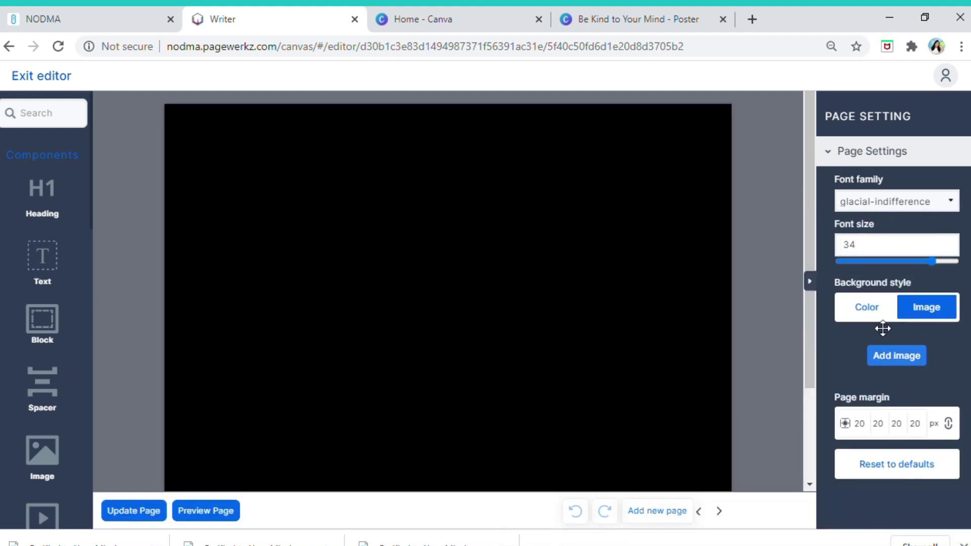
{"action": "left_click", "coordinate": [866, 309]}
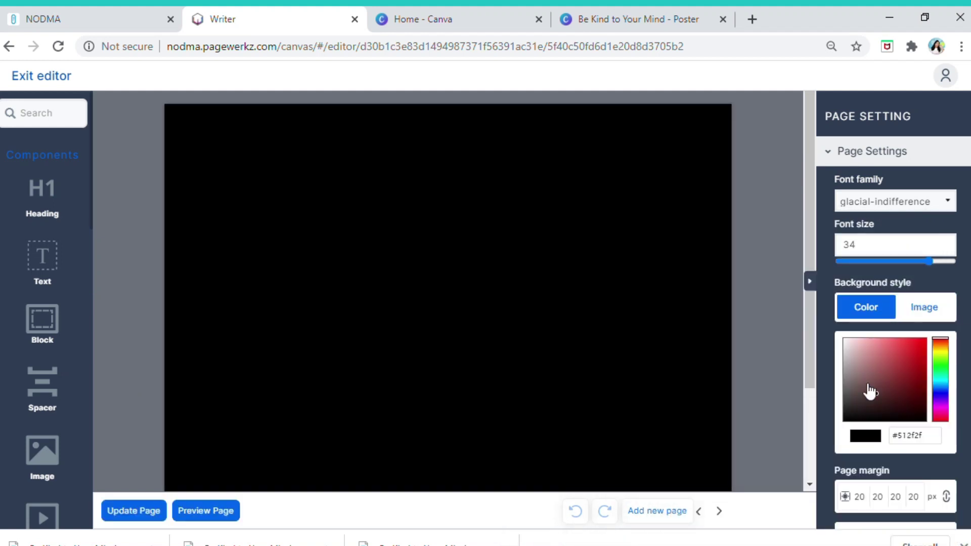
{"action": "left_click", "coordinate": [854, 373]}
{"action": "left_click", "coordinate": [850, 346]}
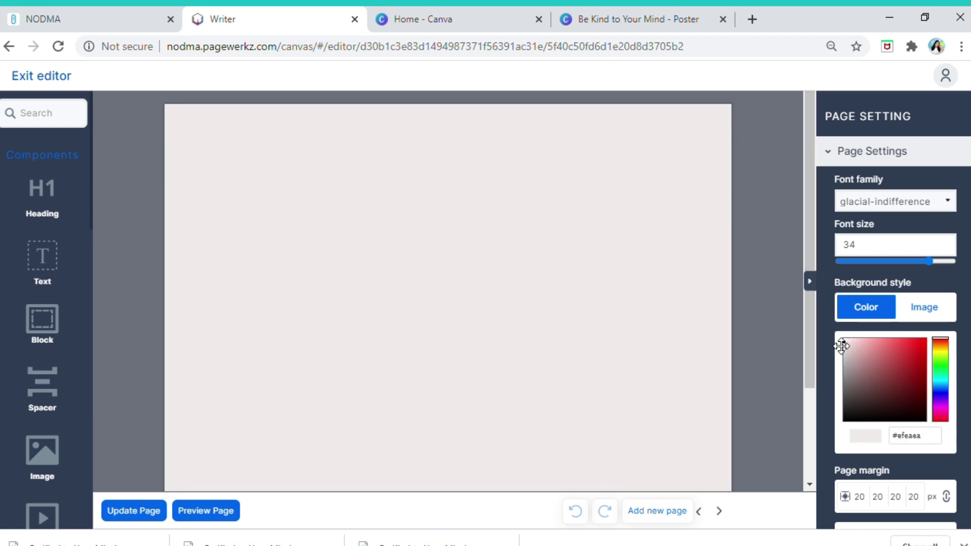
{"action": "left_click", "coordinate": [853, 348]}
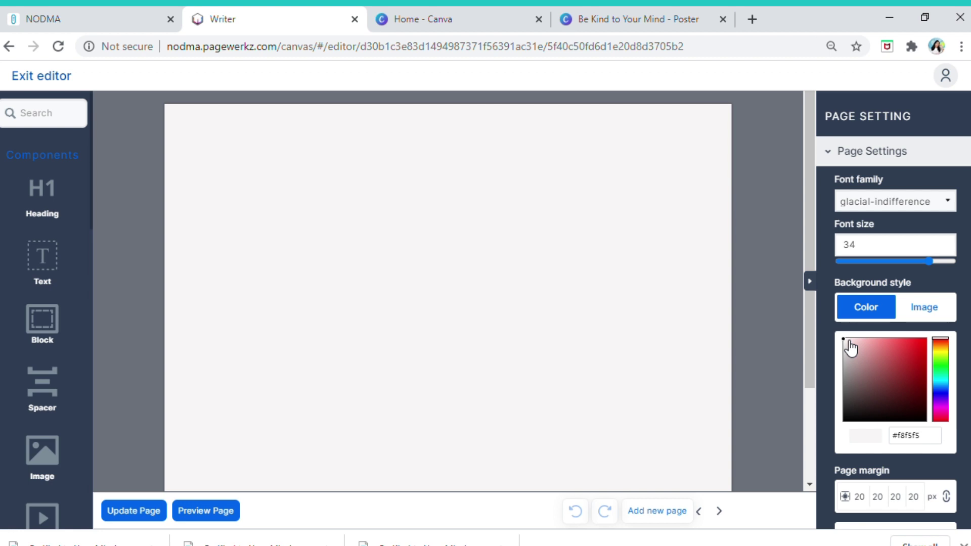
{"action": "left_click", "coordinate": [937, 313]}
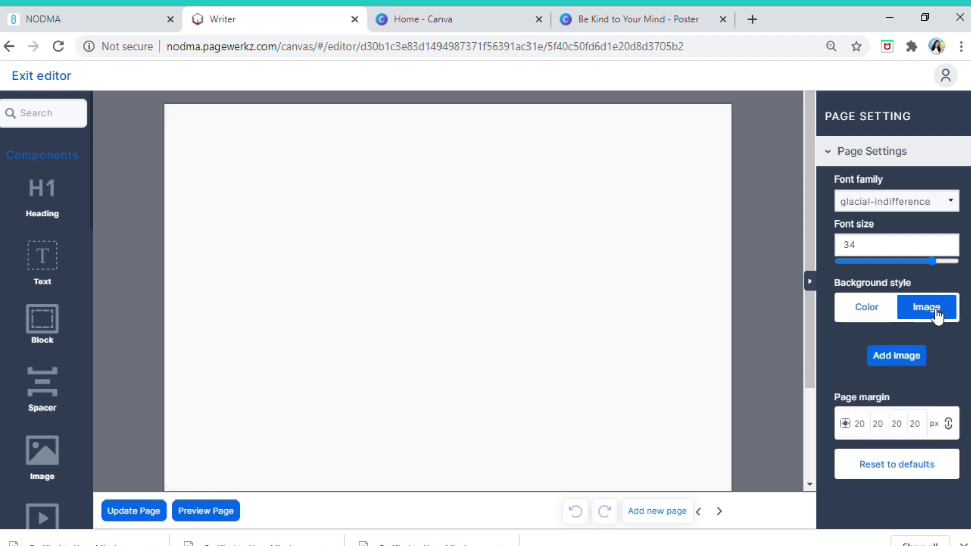
- Upload the orange-and-teal striped image from the computer as the background picture
{"action": "left_click", "coordinate": [909, 360]}
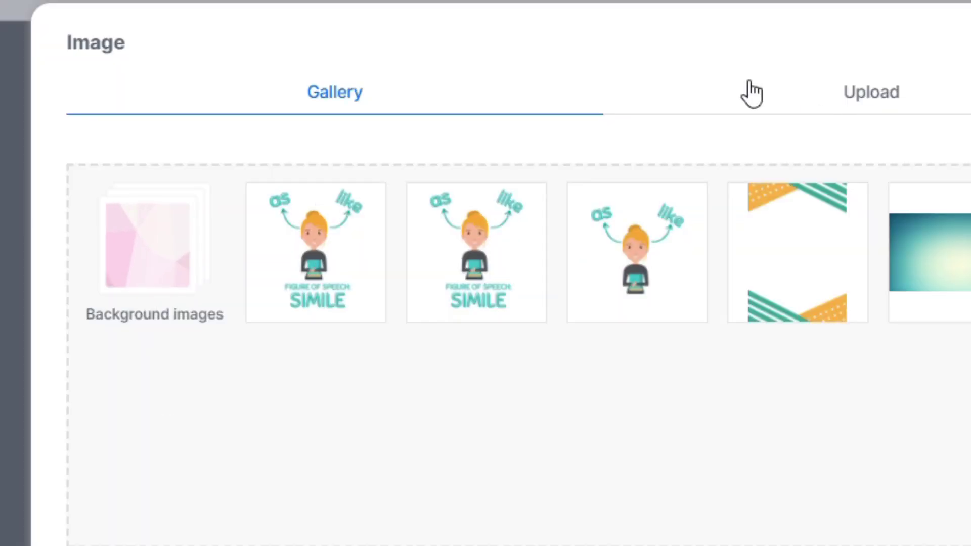
{"action": "left_click", "coordinate": [168, 239]}
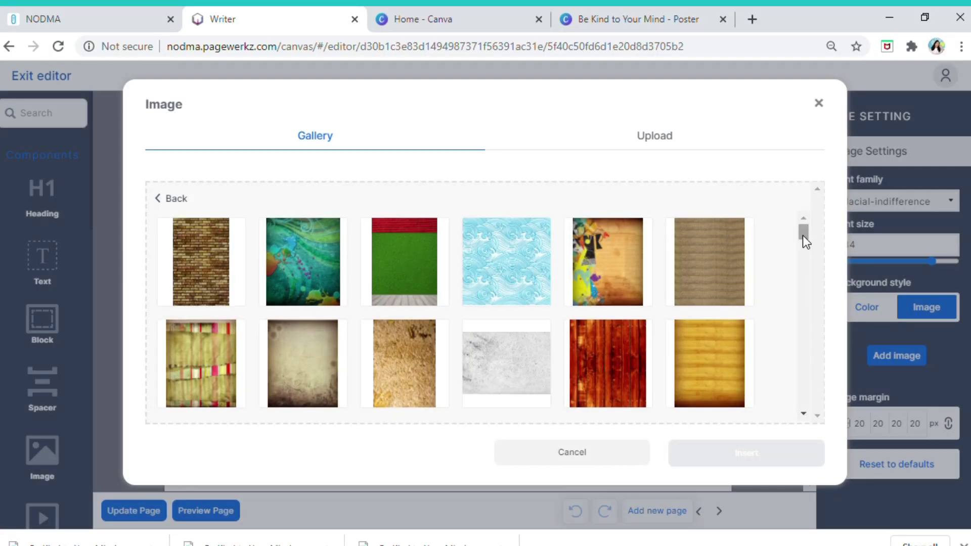
{"action": "mouse_move", "coordinate": [803, 233]}
{"action": "left_mouse_down"}
{"action": "mouse_move", "coordinate": [809, 322]}
{"action": "mouse_move", "coordinate": [804, 233]}
{"action": "left_mouse_up"}
{"action": "left_click", "coordinate": [647, 141]}
{"action": "left_click", "coordinate": [496, 360]}
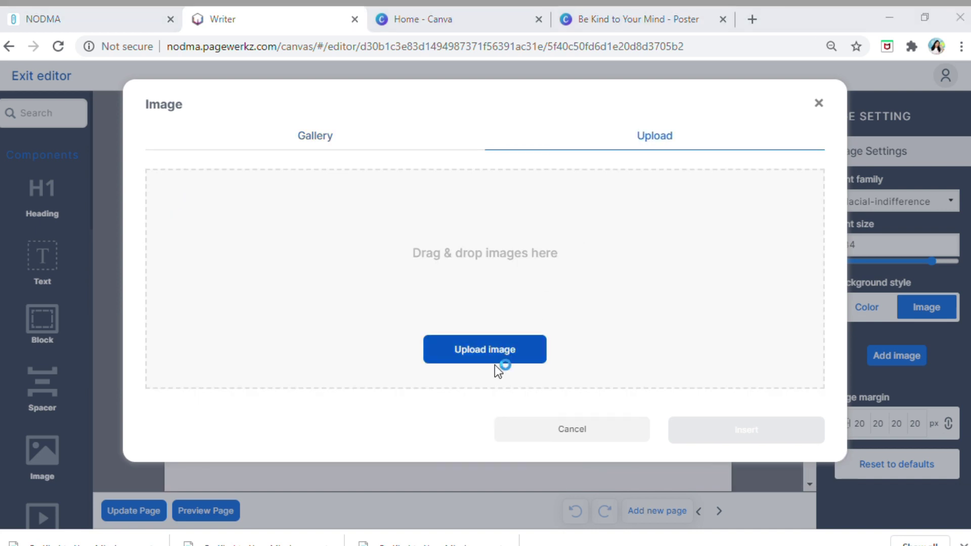
{"action": "key", "text": "Return"}
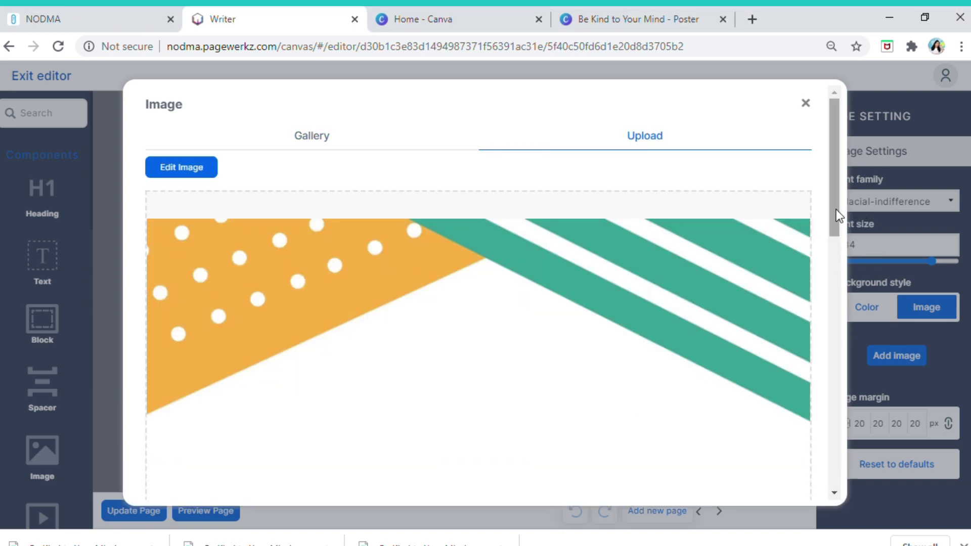
- Crop the striped image to the full picture and insert it as the page background
{"action": "left_click", "coordinate": [208, 172]}
{"action": "left_click_drag", "start_coordinate": [555, 401], "coordinate": [408, 330]}
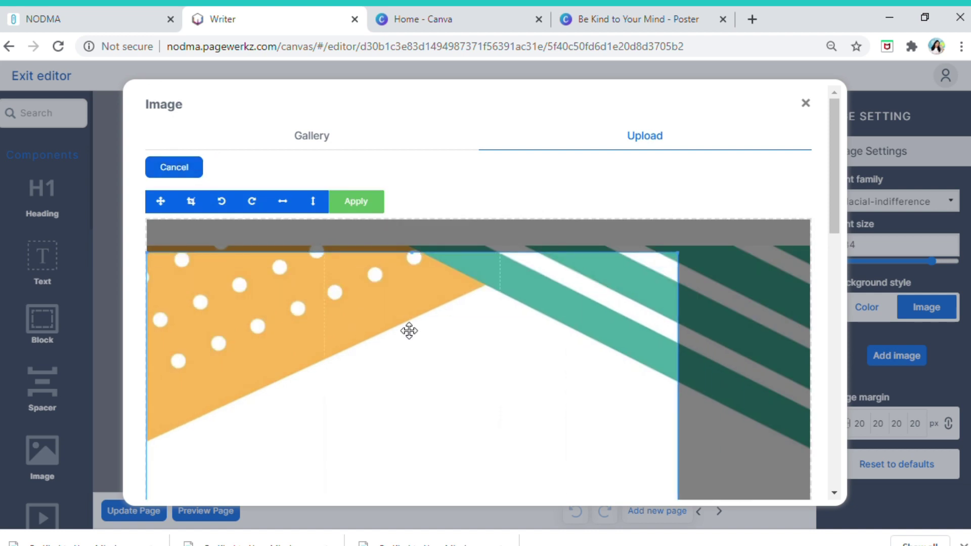
{"action": "left_click_drag", "start_coordinate": [835, 200], "coordinate": [830, 430]}
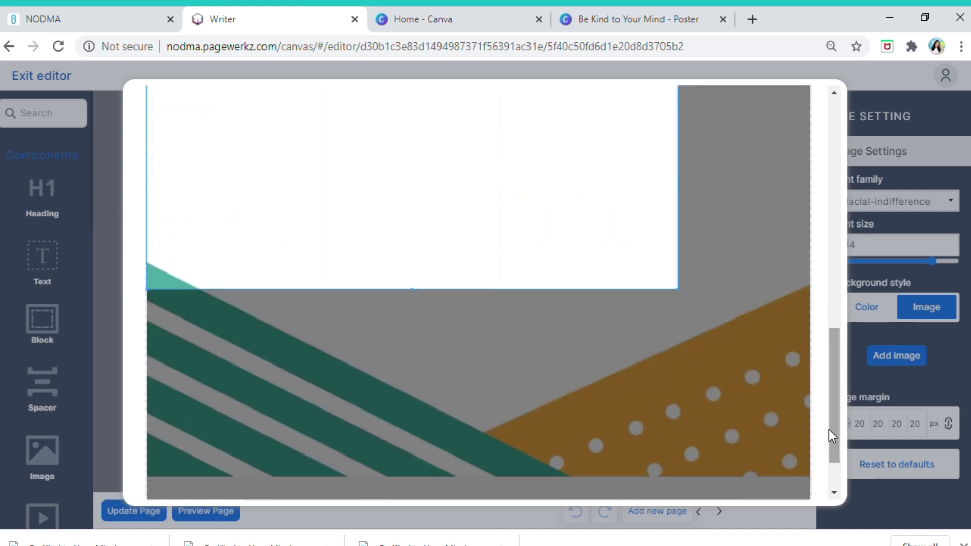
{"action": "left_click_drag", "start_coordinate": [678, 289], "coordinate": [852, 490]}
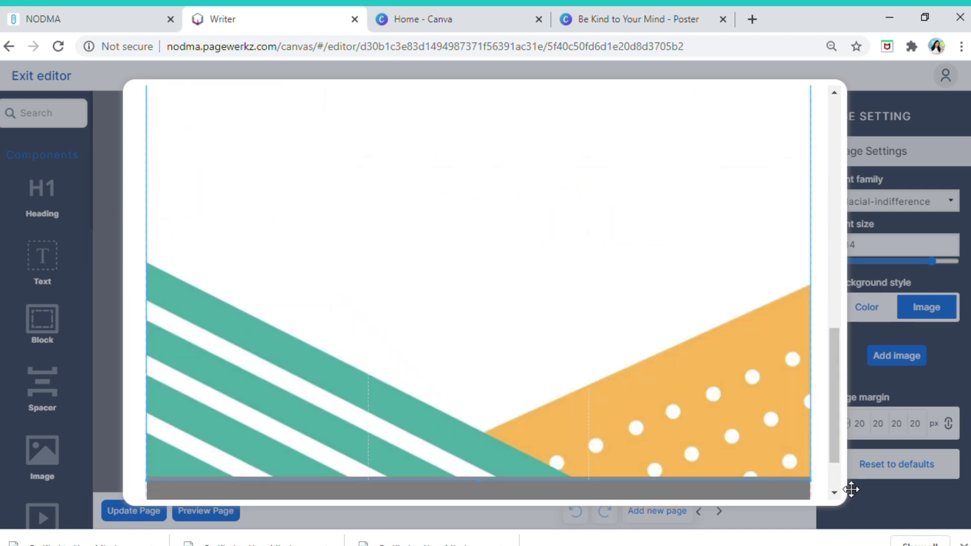
{"action": "scroll", "coordinate": [838, 439], "scroll_direction": "down", "scroll_amount": 2}
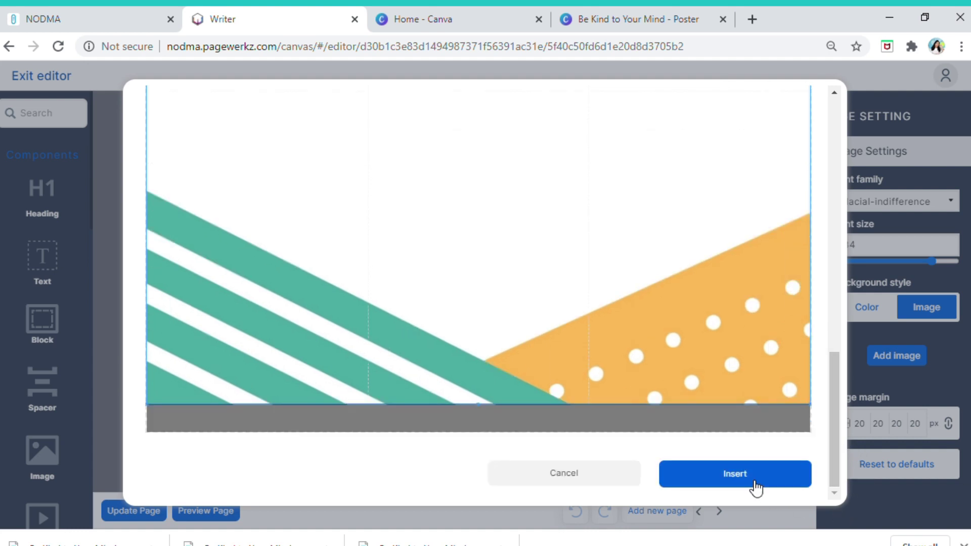
{"action": "left_click", "coordinate": [761, 495]}
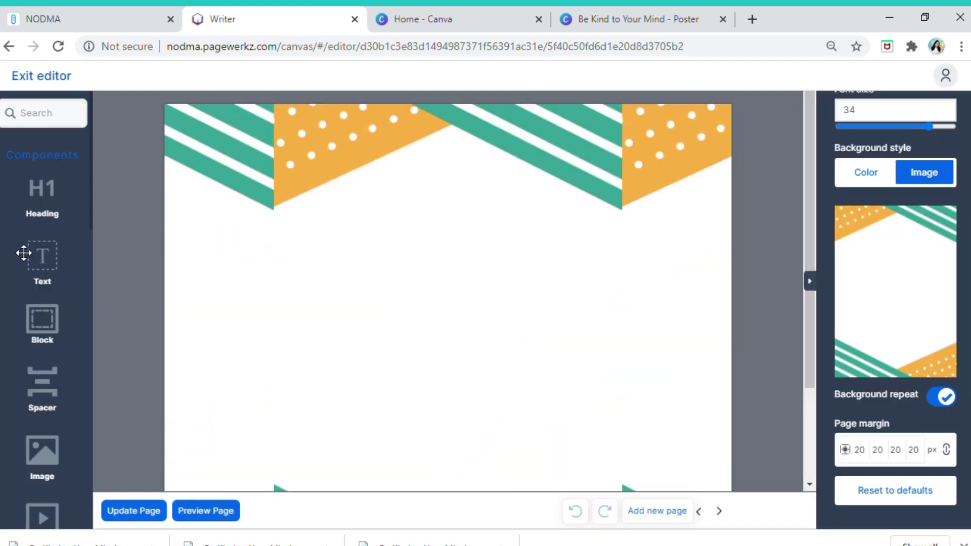
- Add a spacer and an image block, then upload and insert the SIMILE poster
{"action": "left_click_drag", "start_coordinate": [57, 390], "coordinate": [295, 185]}
{"action": "left_click_drag", "start_coordinate": [58, 466], "coordinate": [311, 310]}
{"action": "left_click", "coordinate": [655, 143]}
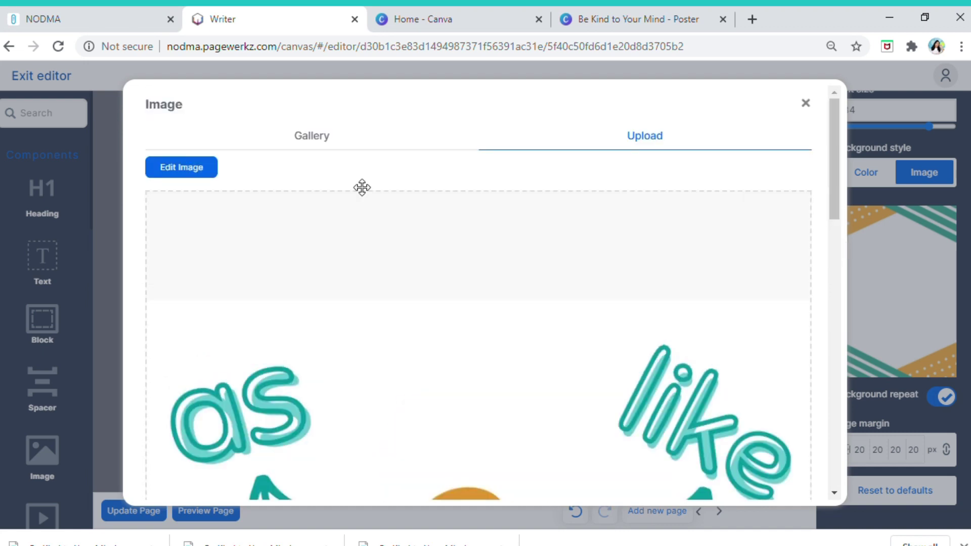
{"action": "left_click", "coordinate": [181, 167]}
{"action": "scroll", "coordinate": [838, 358], "scroll_direction": "down", "scroll_amount": 5}
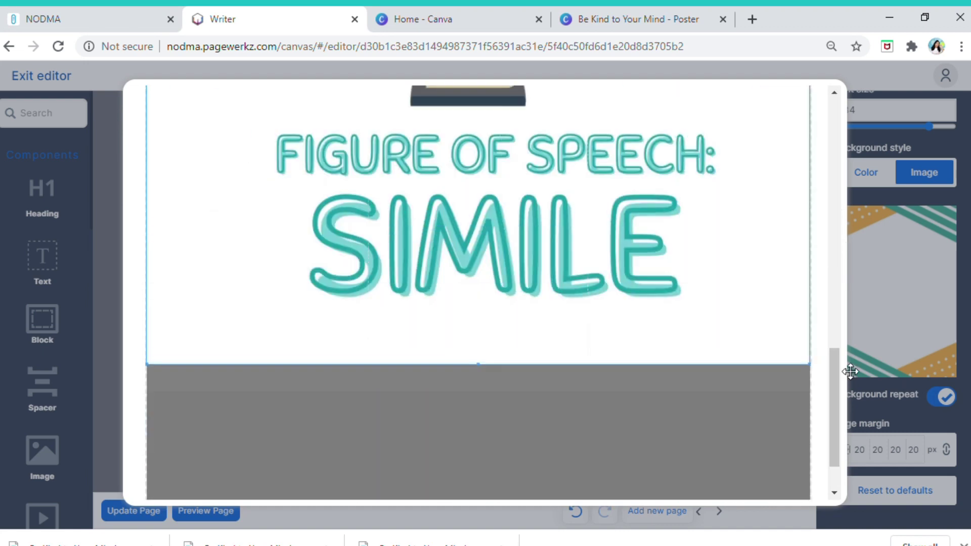
{"action": "left_click", "coordinate": [761, 494]}
- Write the teacher credit line above the poster, centre it, and add a new page
{"action": "left_click", "coordinate": [426, 167]}
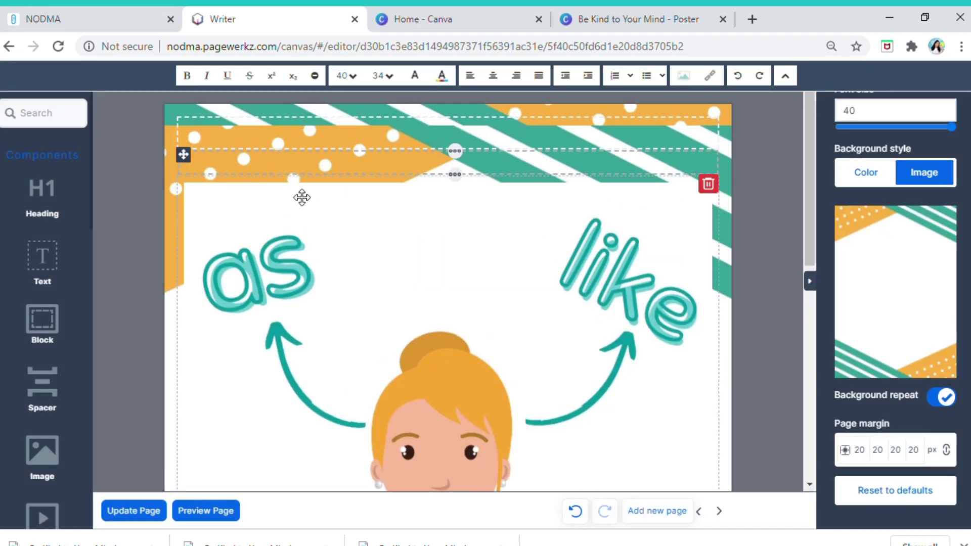
{"action": "type", "text": "CREATED BY"}
{"action": "type", "text": "TEACHER AJE"}
{"action": "key", "text": "BackSpace"}
{"action": "key", "text": "BackSpace"}
{"action": "key", "text": "BackSpace"}
{"action": "type", "text": "JELLY"}
{"action": "key", "text": "ctrl+a"}
{"action": "left_click", "coordinate": [493, 75]}
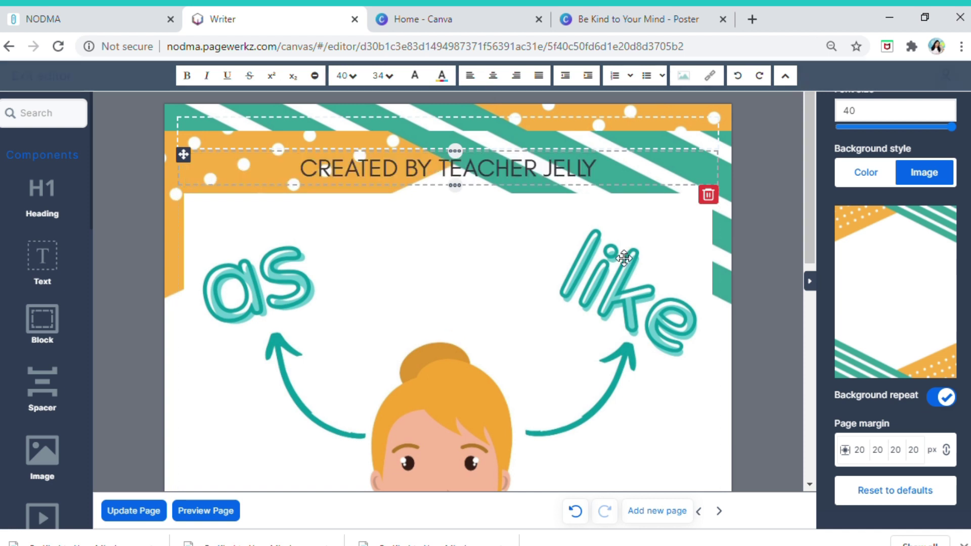
{"action": "scroll", "coordinate": [675, 403], "scroll_direction": "down", "scroll_amount": 6}
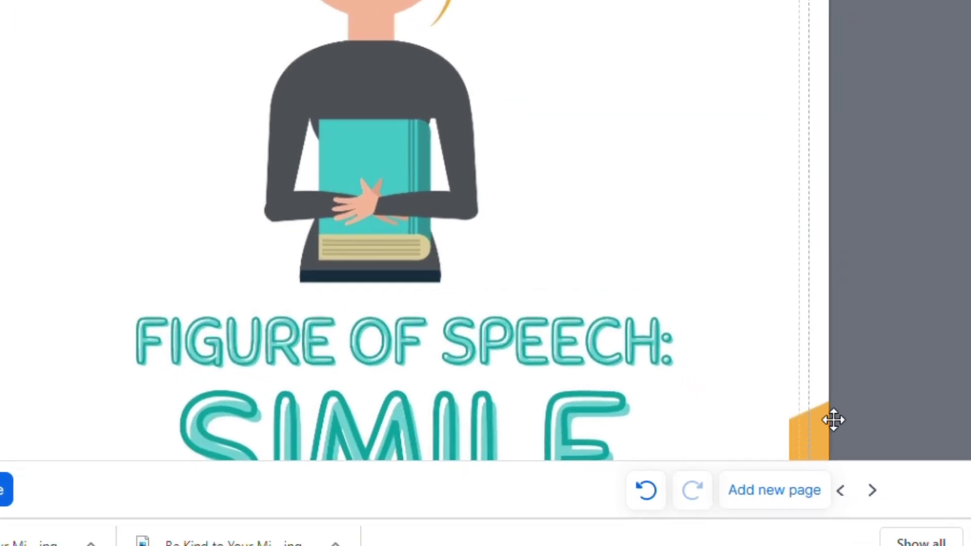
{"action": "left_click", "coordinate": [775, 491]}
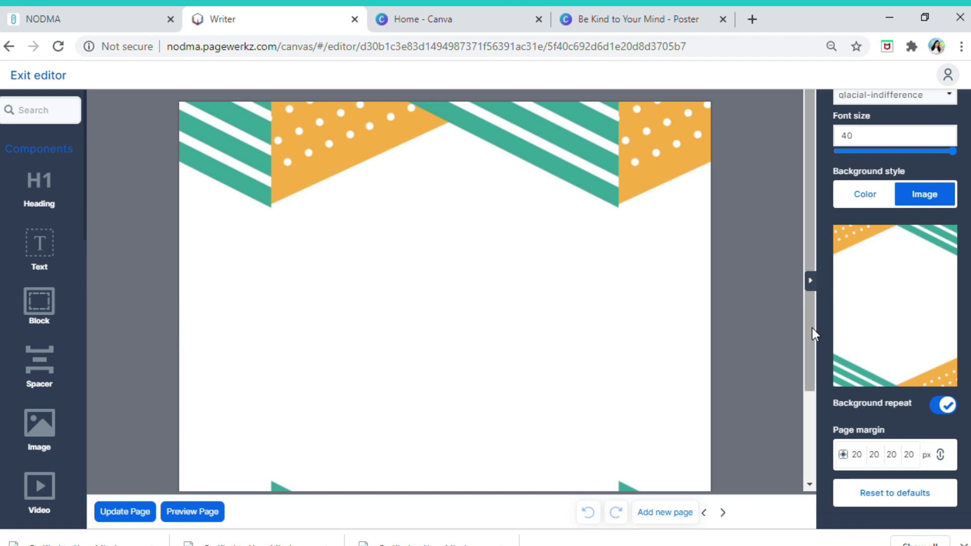
- Write the heading 'TARGETS FOR TODAY:' and place a text block below it
{"action": "left_click", "coordinate": [285, 162]}
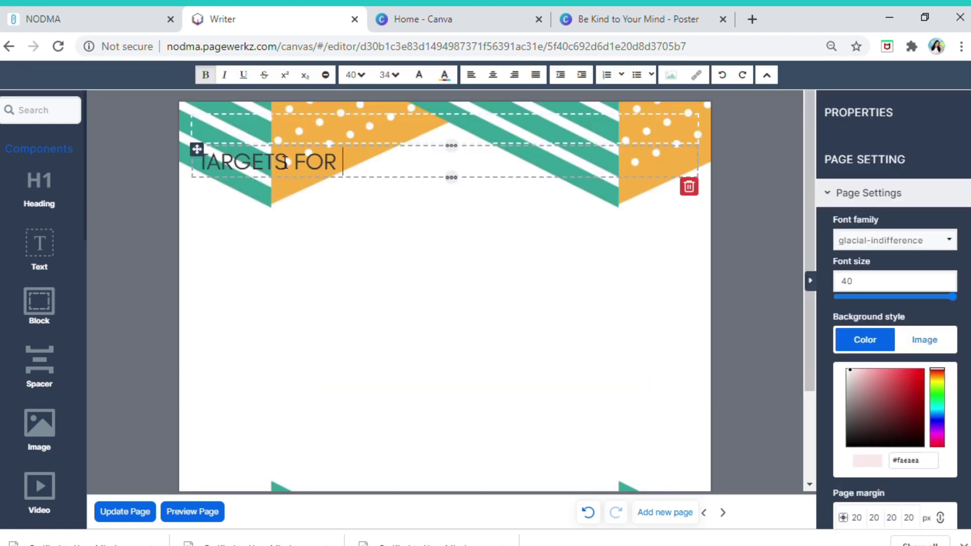
{"action": "left_click", "coordinate": [396, 115]}
{"action": "left_click_drag", "start_coordinate": [65, 360], "coordinate": [231, 182]}
{"action": "left_click", "coordinate": [397, 217]}
{"action": "type", "text": ":"}
- Paste the three lesson targets as teal bullets and add a text block below them
{"action": "left_click", "coordinate": [286, 258]}
{"action": "type", "text": "Define simile Distinguish simile from metaphor Create sentences using simile"}
{"action": "left_click", "coordinate": [445, 76]}
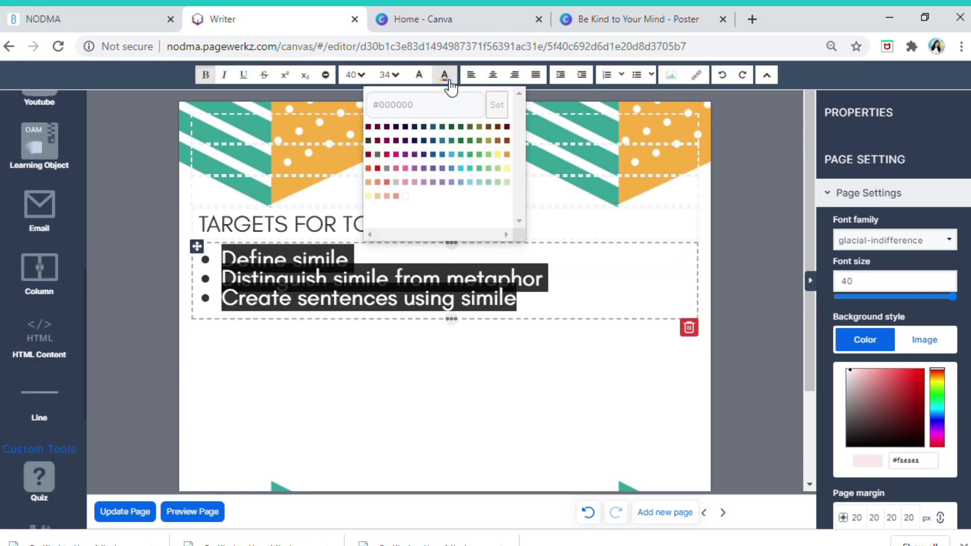
{"action": "left_click", "coordinate": [478, 175]}
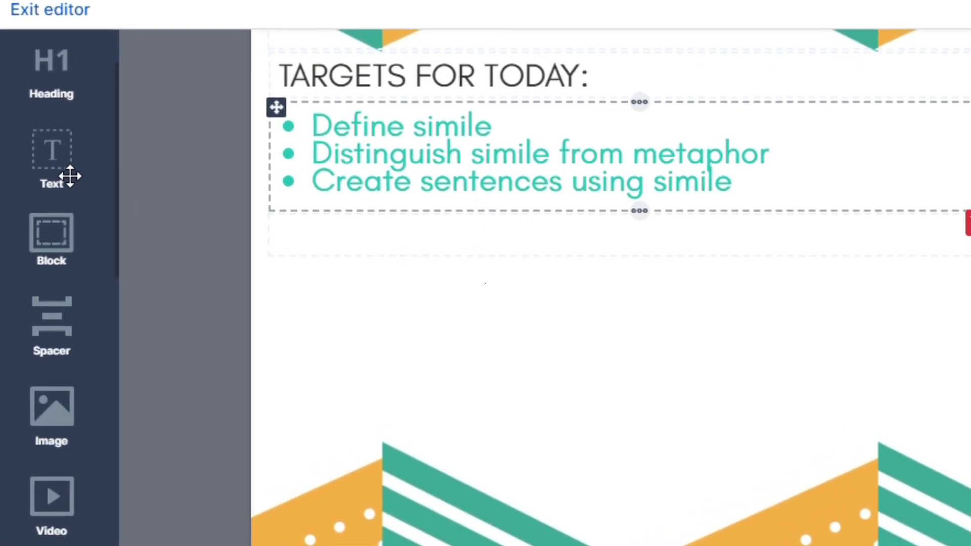
{"action": "left_click_drag", "start_coordinate": [72, 175], "coordinate": [331, 280]}
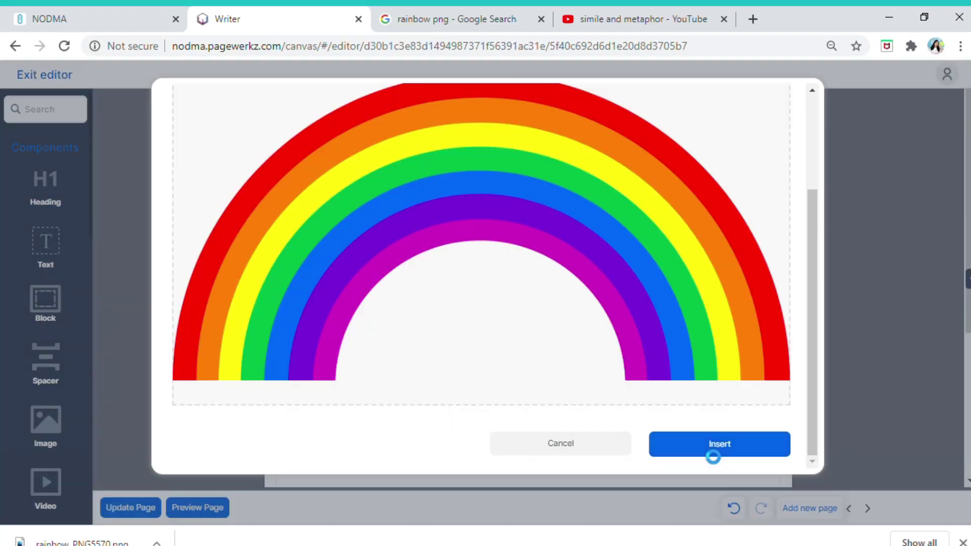
- Insert the rainbow picture and a multiple choice question, then place a YouTube video block
{"action": "left_click", "coordinate": [716, 449]}
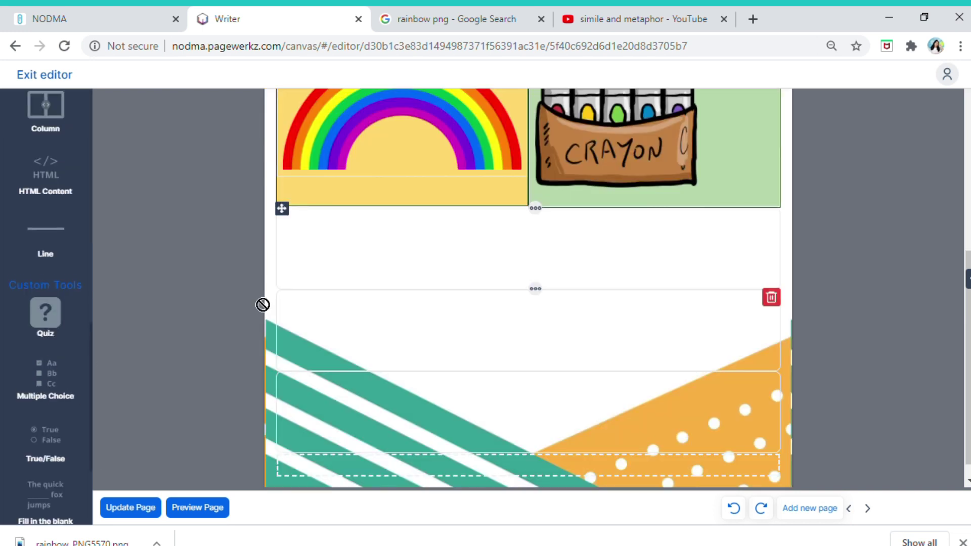
{"action": "left_click_drag", "start_coordinate": [263, 305], "coordinate": [450, 255]}
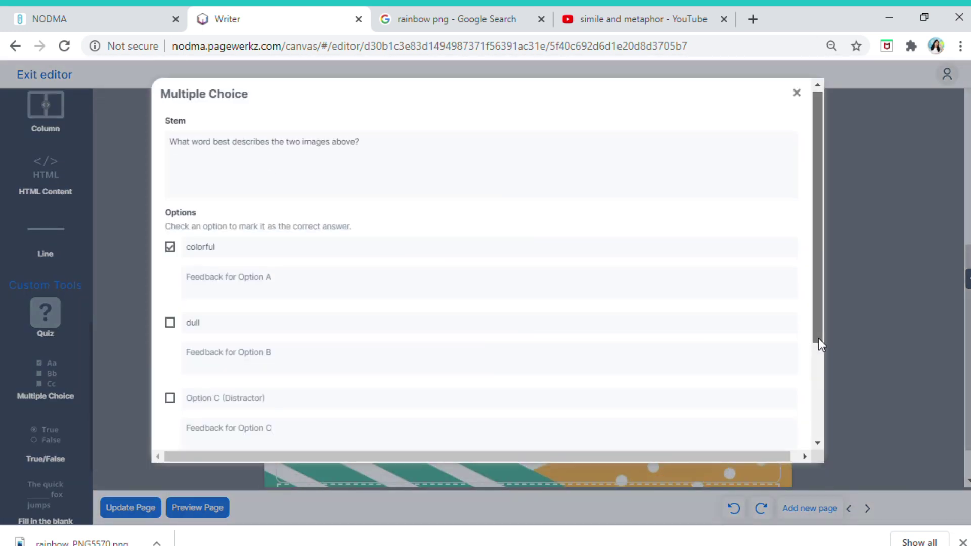
{"action": "scroll", "coordinate": [818, 340], "scroll_direction": "down", "scroll_amount": 5}
{"action": "left_click", "coordinate": [764, 430]}
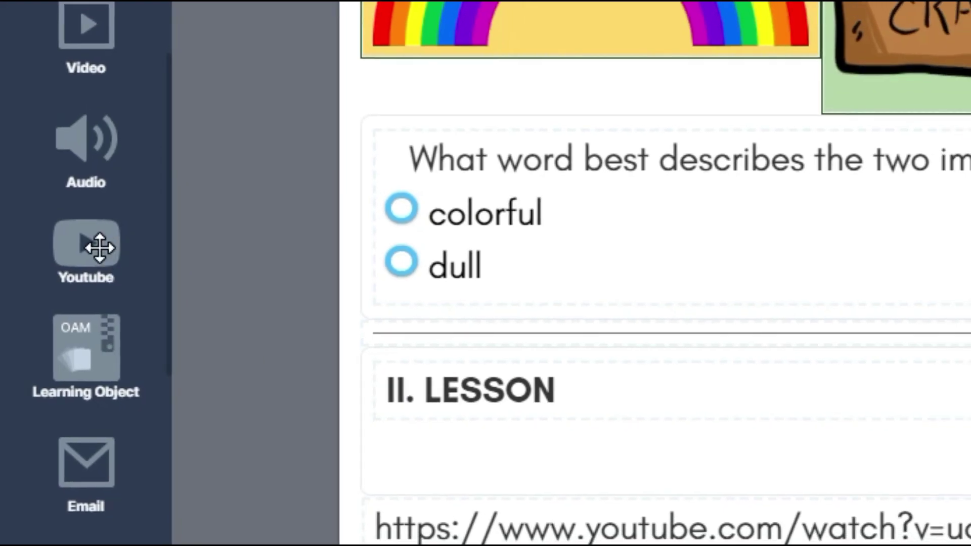
{"action": "left_click_drag", "start_coordinate": [97, 250], "coordinate": [374, 437]}
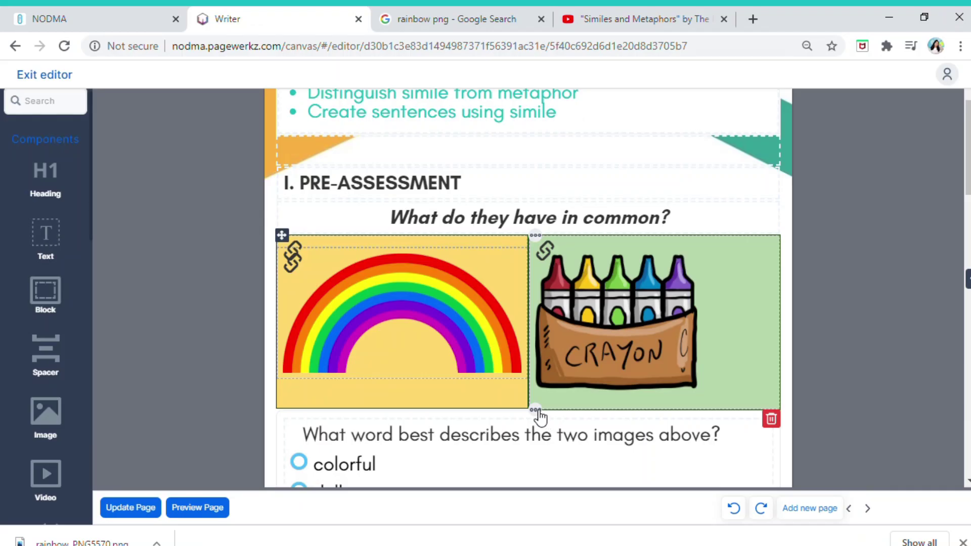
{"action": "right_click", "coordinate": [546, 410]}
- Paste the rainbow and crayon images into an empty block and add the III. ACTIVITY heading
{"action": "key", "text": "Escape"}
{"action": "scroll", "coordinate": [967, 325], "scroll_direction": "down", "scroll_amount": 10}
{"action": "scroll", "coordinate": [330, 293], "scroll_direction": "down", "scroll_amount": 3}
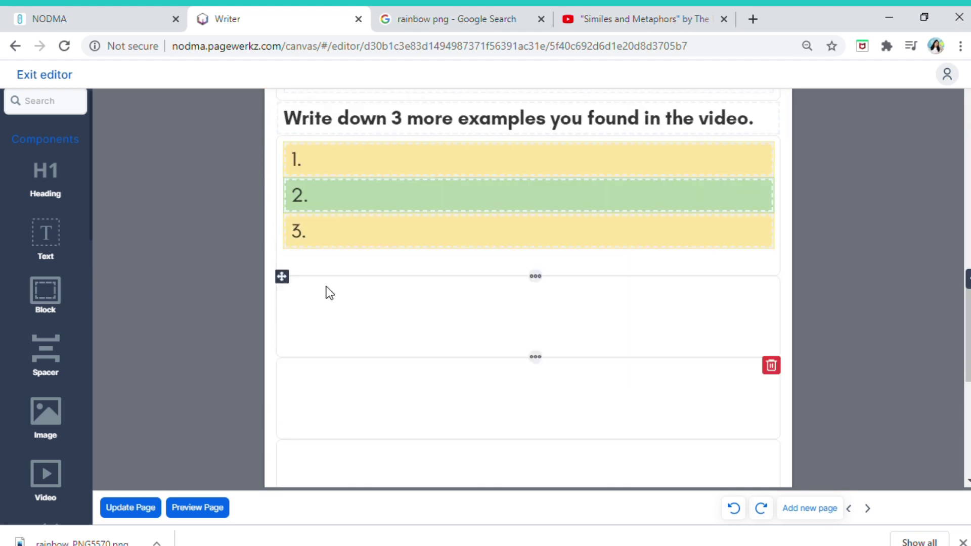
{"action": "left_click", "coordinate": [535, 357]}
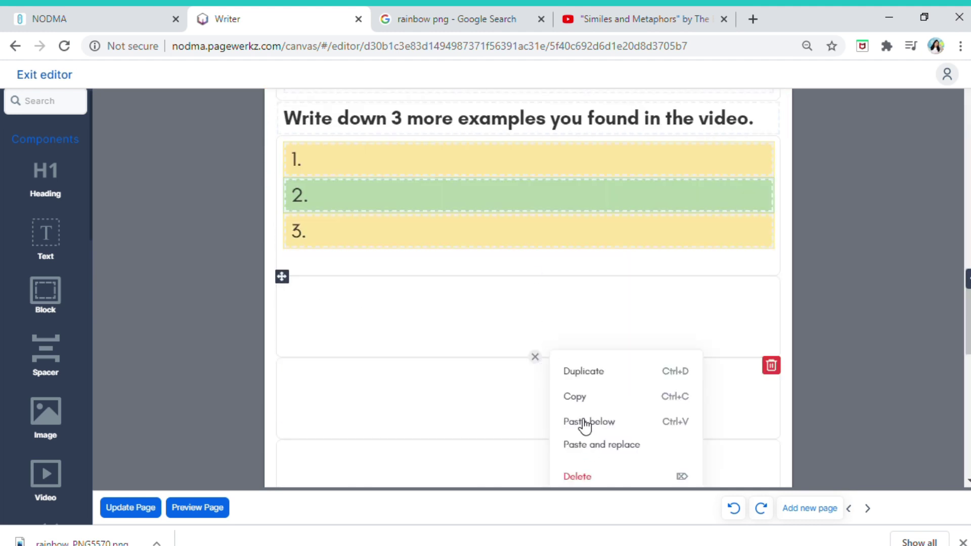
{"action": "left_click", "coordinate": [584, 422]}
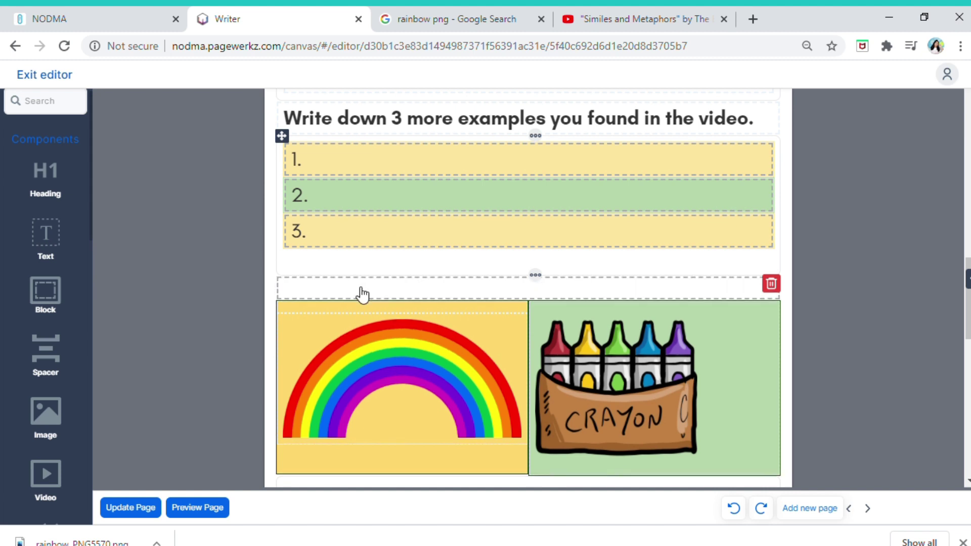
{"action": "left_click", "coordinate": [364, 294]}
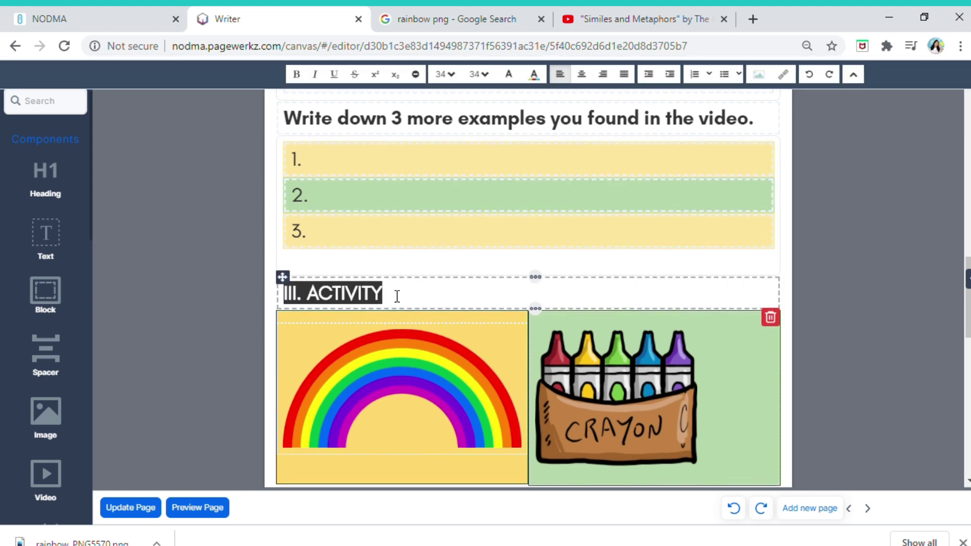
{"action": "left_click", "coordinate": [310, 324]}
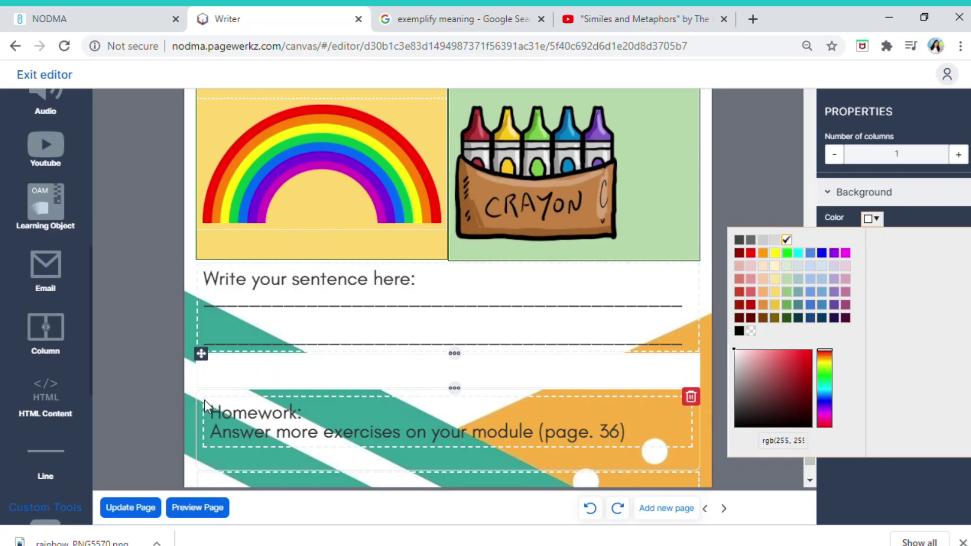
- Select the homework note and preview a 'great job' image from Google Images
{"action": "left_click", "coordinate": [204, 400]}
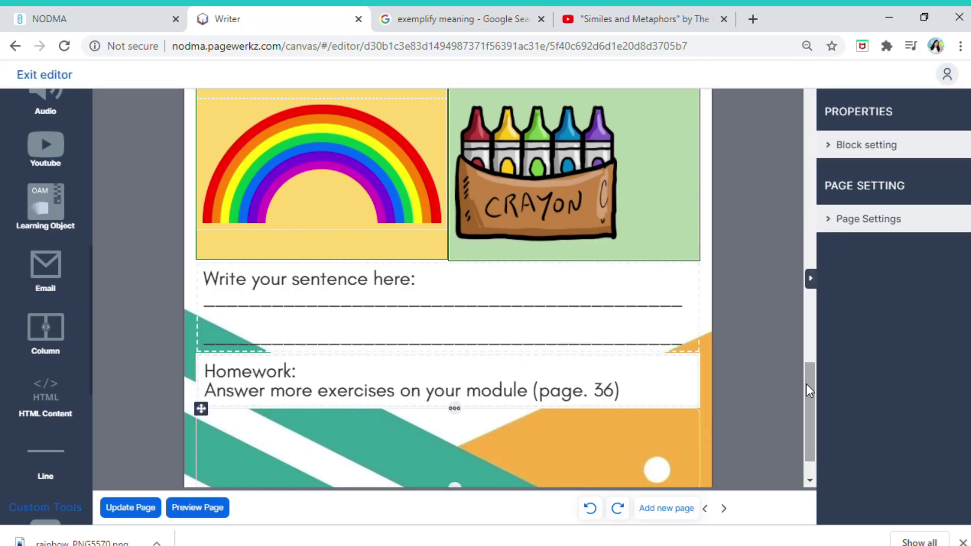
{"action": "scroll", "coordinate": [809, 391], "scroll_direction": "down", "scroll_amount": 1}
{"action": "scroll", "coordinate": [86, 395], "scroll_direction": "down", "scroll_amount": 3}
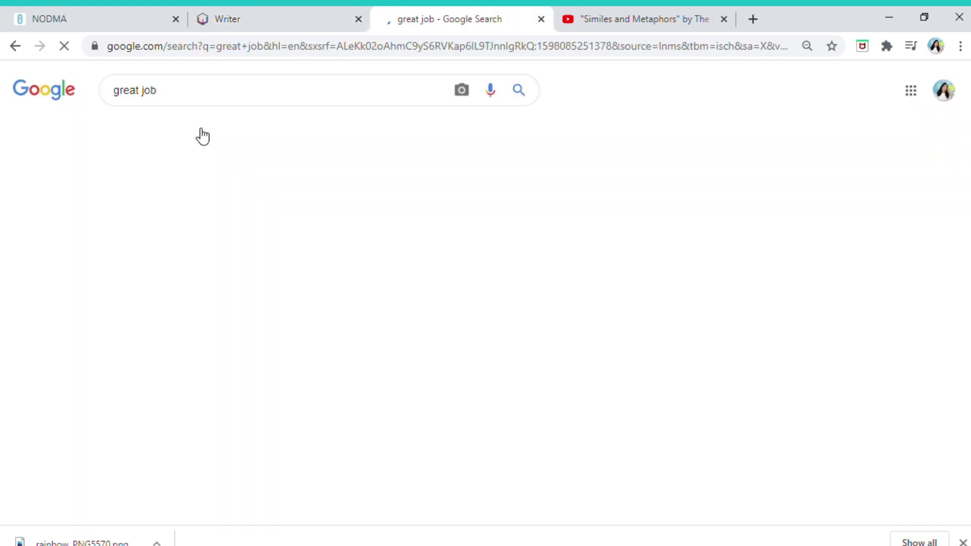
{"action": "left_click", "coordinate": [895, 250]}
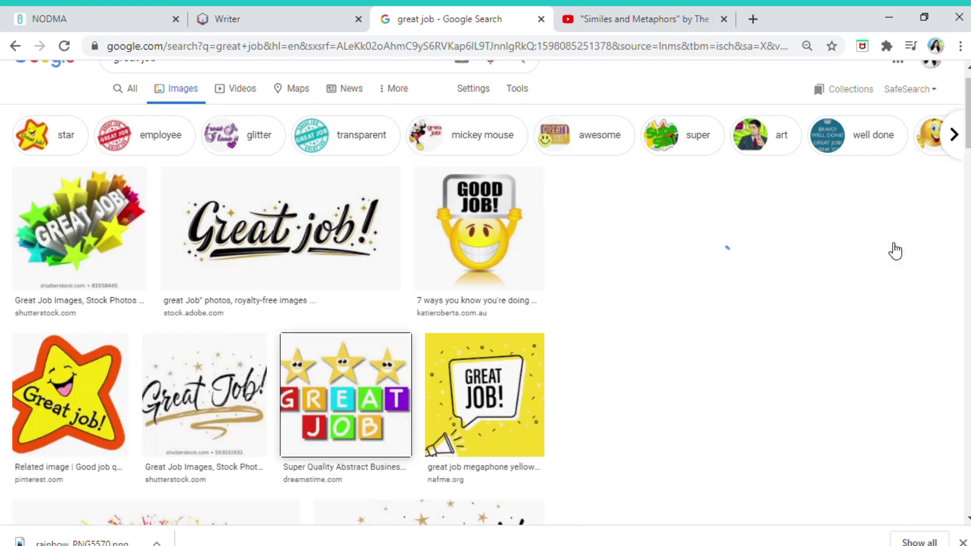
- Upload the Good Job badge picture below the homework note and update the page
{"action": "left_click", "coordinate": [309, 12]}
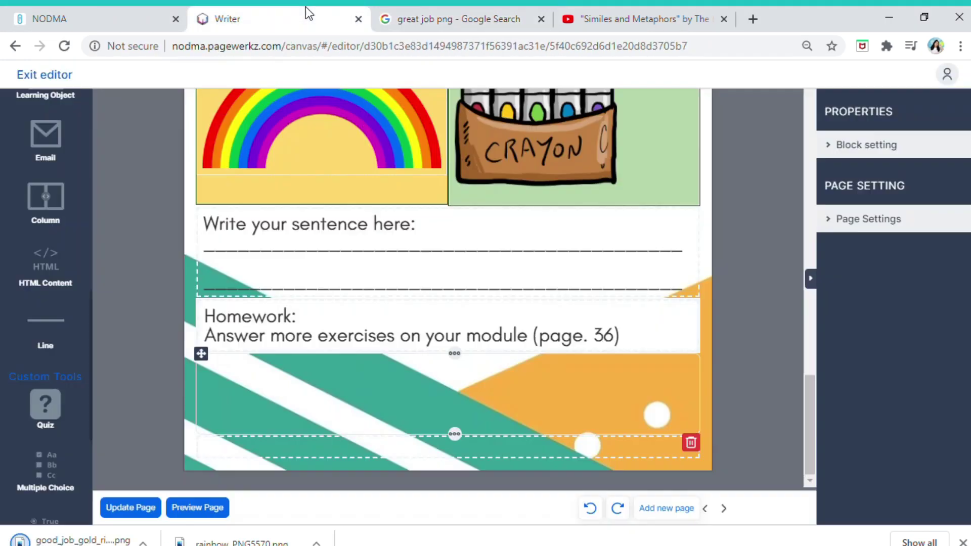
{"action": "scroll", "coordinate": [61, 303], "scroll_direction": "up", "scroll_amount": 8}
{"action": "left_click_drag", "start_coordinate": [45, 223], "coordinate": [301, 387]}
{"action": "left_click", "coordinate": [640, 133]}
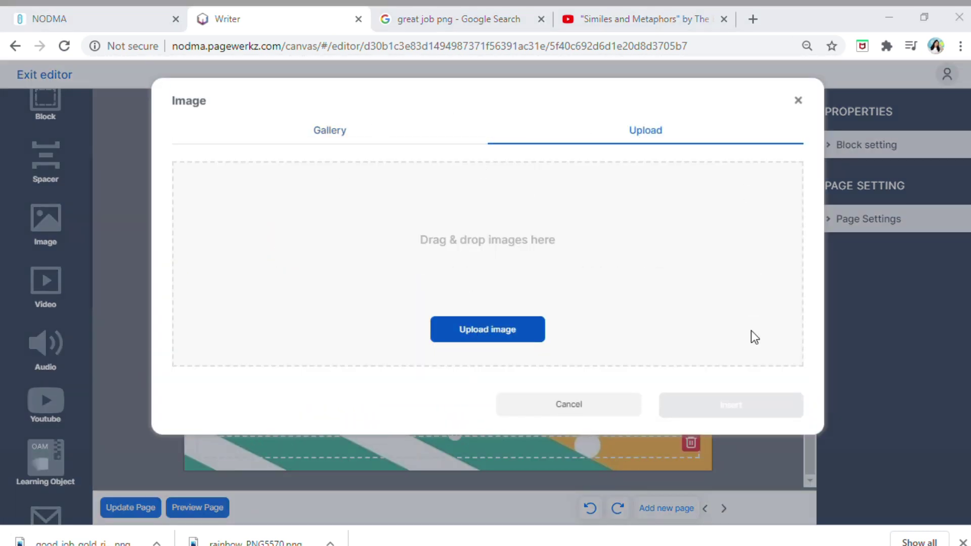
{"action": "left_click", "coordinate": [213, 159]}
{"action": "scroll", "coordinate": [607, 429], "scroll_direction": "down", "scroll_amount": 3}
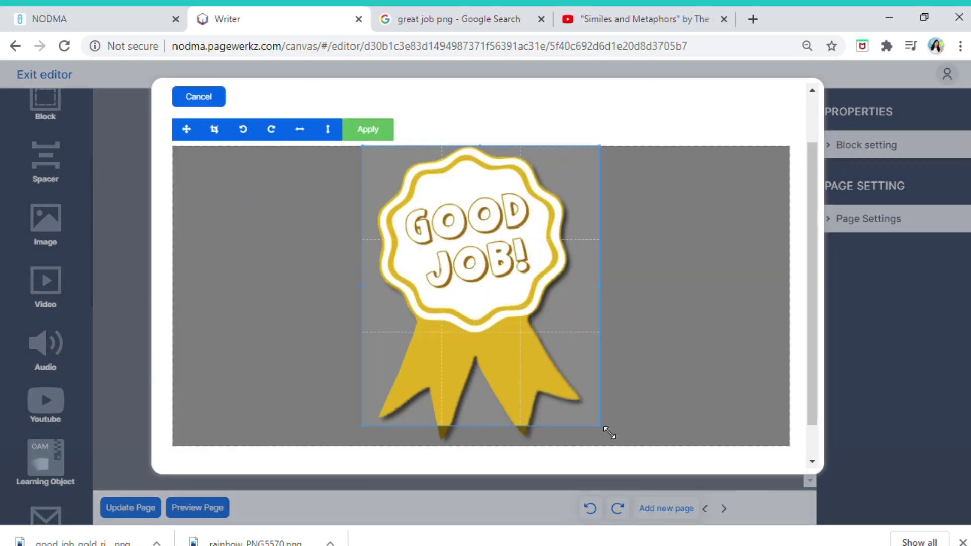
{"action": "left_click", "coordinate": [720, 444]}
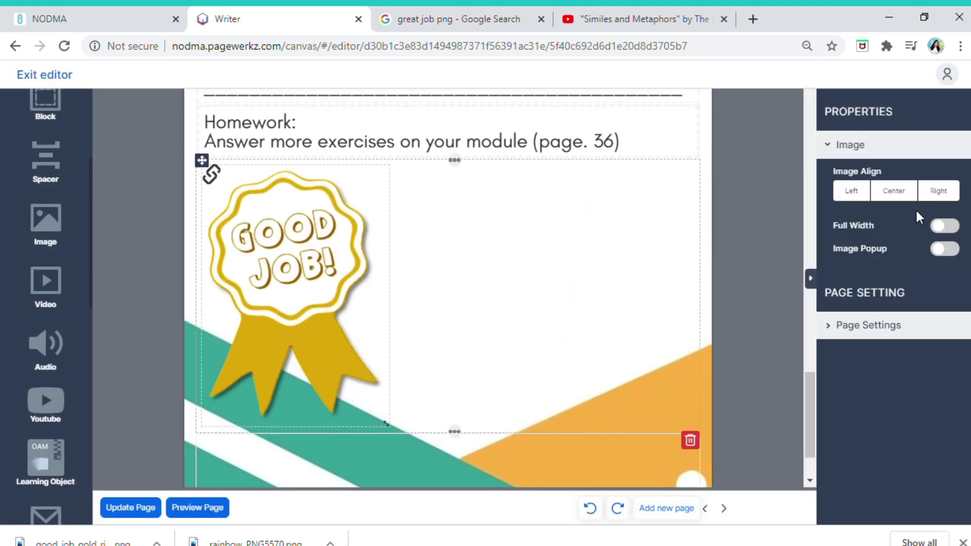
{"action": "scroll", "coordinate": [655, 373], "scroll_direction": "down", "scroll_amount": 4}
{"action": "scroll", "coordinate": [448, 303], "scroll_direction": "up", "scroll_amount": 4}
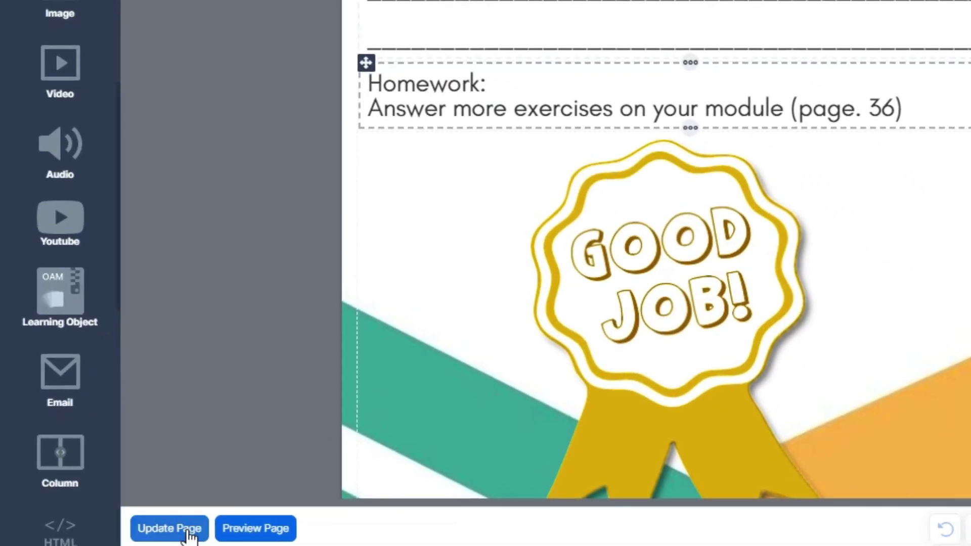
{"action": "left_click", "coordinate": [196, 535]}
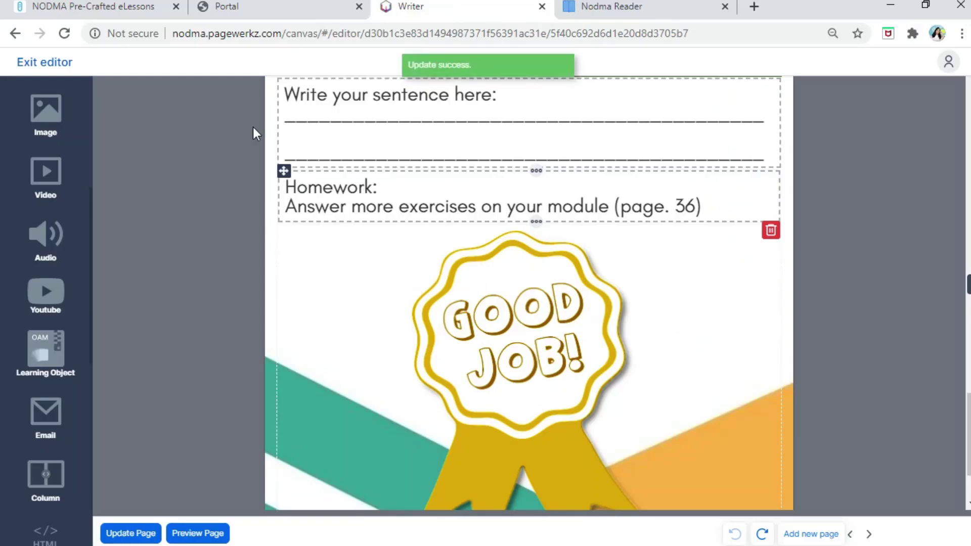
- Leave the page editor, publish the SIMILES book again, and launch NODMA Reader
{"action": "left_click", "coordinate": [34, 67]}
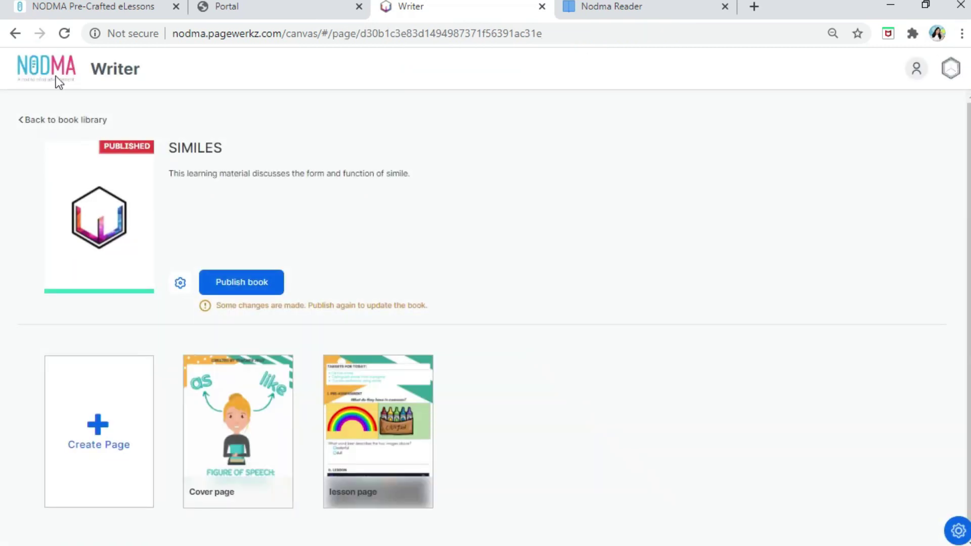
{"action": "left_click", "coordinate": [249, 285]}
{"action": "left_click", "coordinate": [675, 428]}
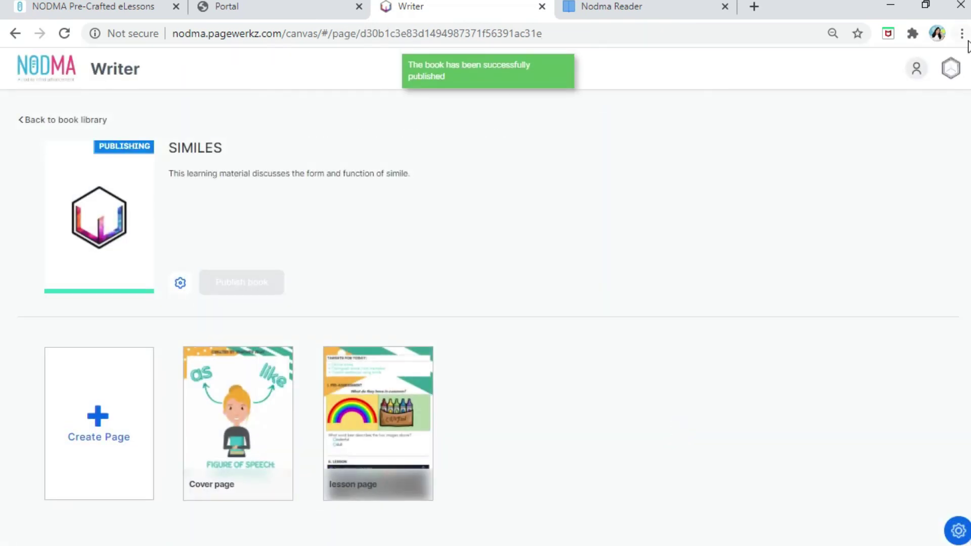
{"action": "left_click", "coordinate": [909, 132]}
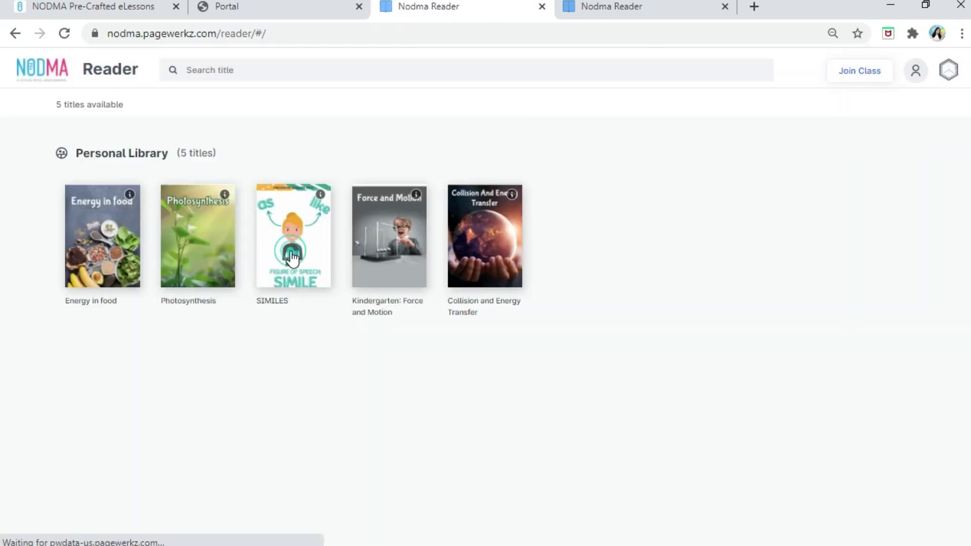
- Open the SIMILES book from the Reader library and scroll down to the quiz
{"action": "left_click", "coordinate": [293, 258]}
{"action": "scroll", "coordinate": [7, 315], "scroll_direction": "down", "scroll_amount": 3}
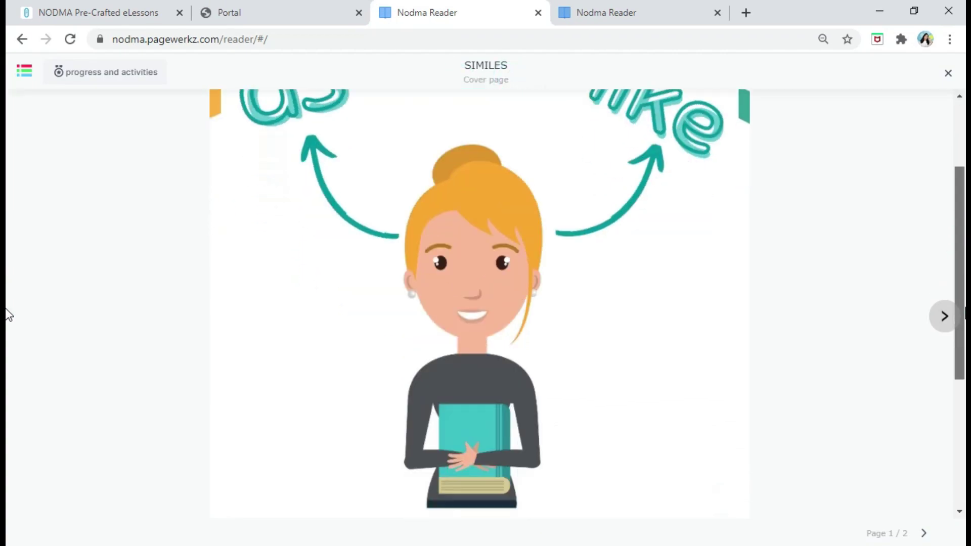
{"action": "scroll", "coordinate": [8, 315], "scroll_direction": "down", "scroll_amount": 10}
{"action": "scroll", "coordinate": [4, 208], "scroll_direction": "up", "scroll_amount": 5}
{"action": "scroll", "coordinate": [5, 203], "scroll_direction": "down", "scroll_amount": 3}
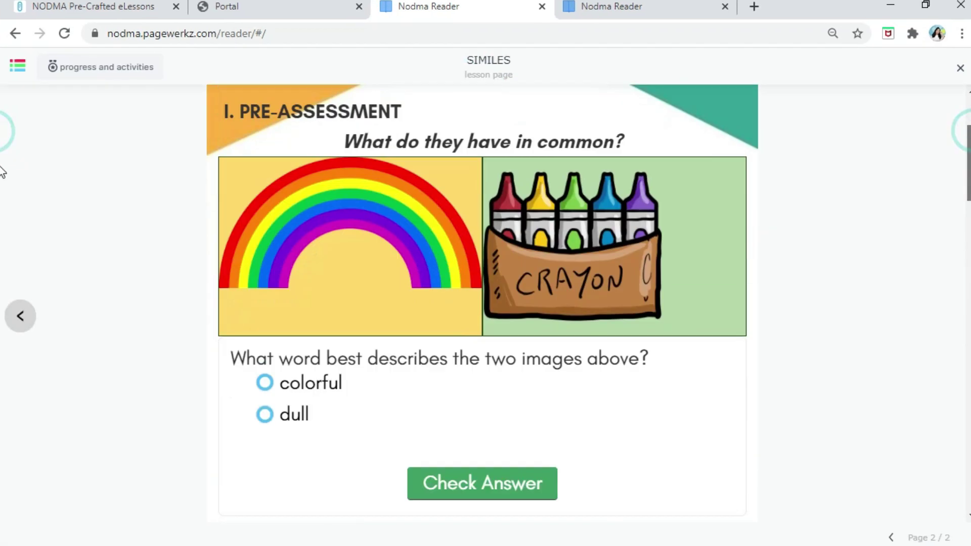
{"action": "scroll", "coordinate": [152, 253], "scroll_direction": "down", "scroll_amount": 2}
- Try 'dull' in the quiz, reset it, then check 'colorful' as the answer
{"action": "left_click", "coordinate": [268, 308]}
{"action": "left_click", "coordinate": [442, 377]}
{"action": "left_click", "coordinate": [444, 383]}
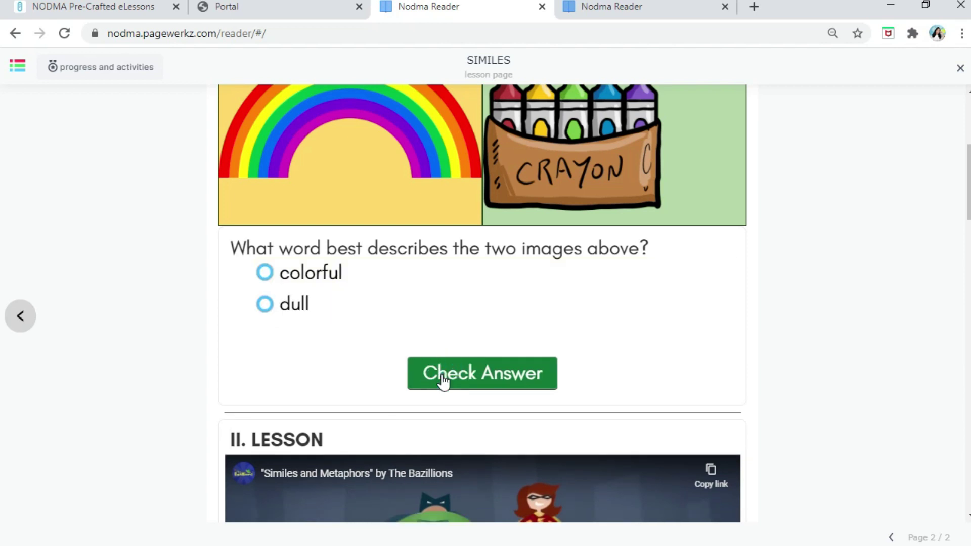
{"action": "left_click", "coordinate": [265, 273]}
{"action": "left_click", "coordinate": [463, 387]}
- Enter 'Your smile shines like a star' as Example 1 and begin Example 2
{"action": "scroll", "coordinate": [1, 206], "scroll_direction": "down", "scroll_amount": 5}
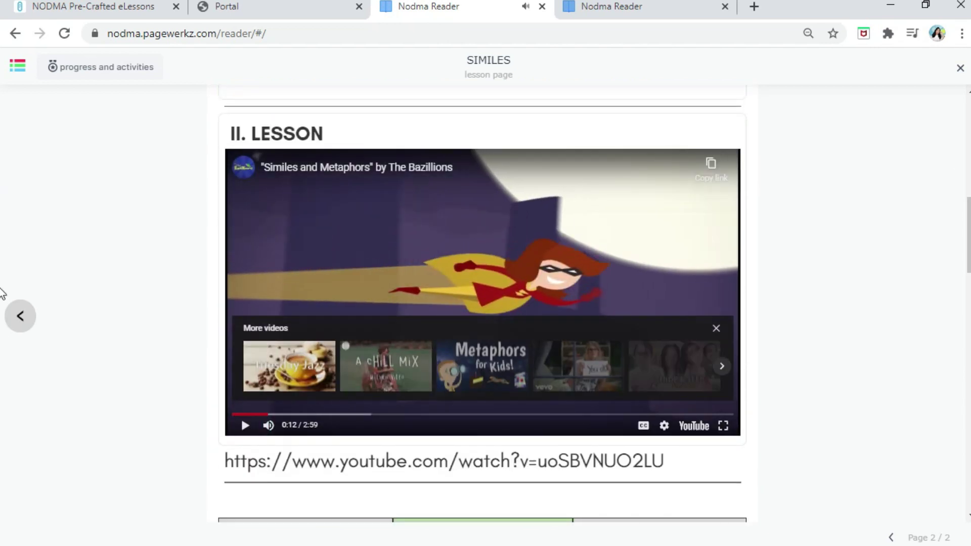
{"action": "scroll", "coordinate": [2, 288], "scroll_direction": "down", "scroll_amount": 9}
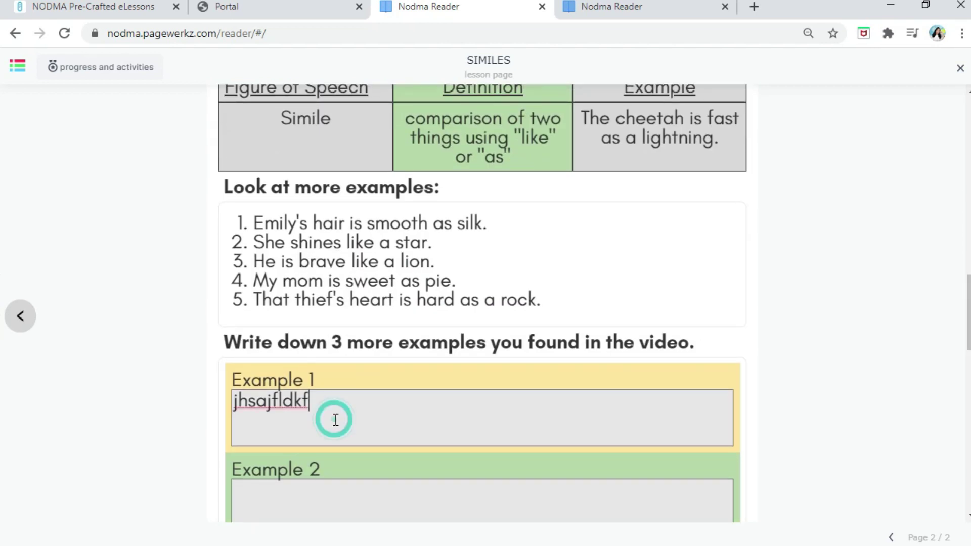
{"action": "type", "text": "Your smile shines like a star"}
{"action": "key", "text": "Tab"}
{"action": "type", "text": "ffrgre"}
{"action": "scroll", "coordinate": [1, 347], "scroll_direction": "down", "scroll_amount": 10}
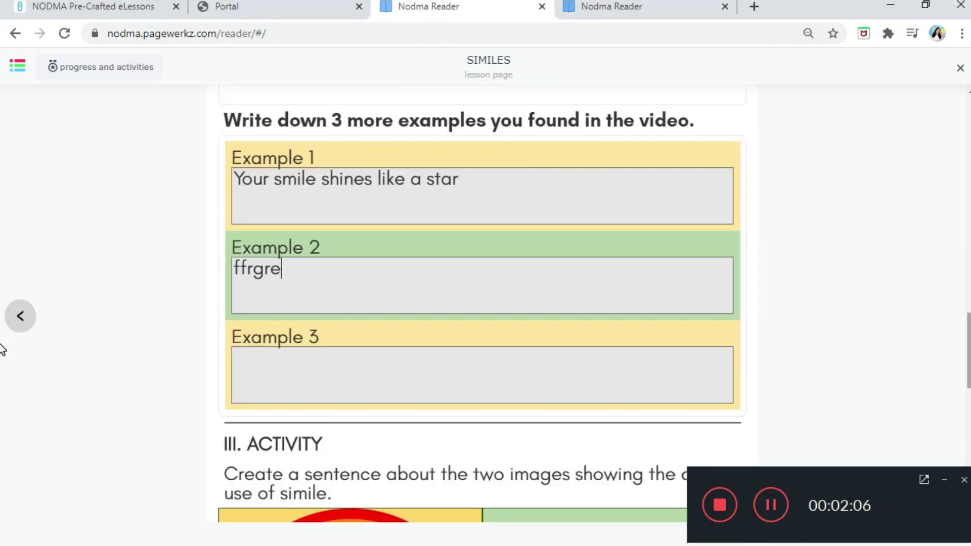